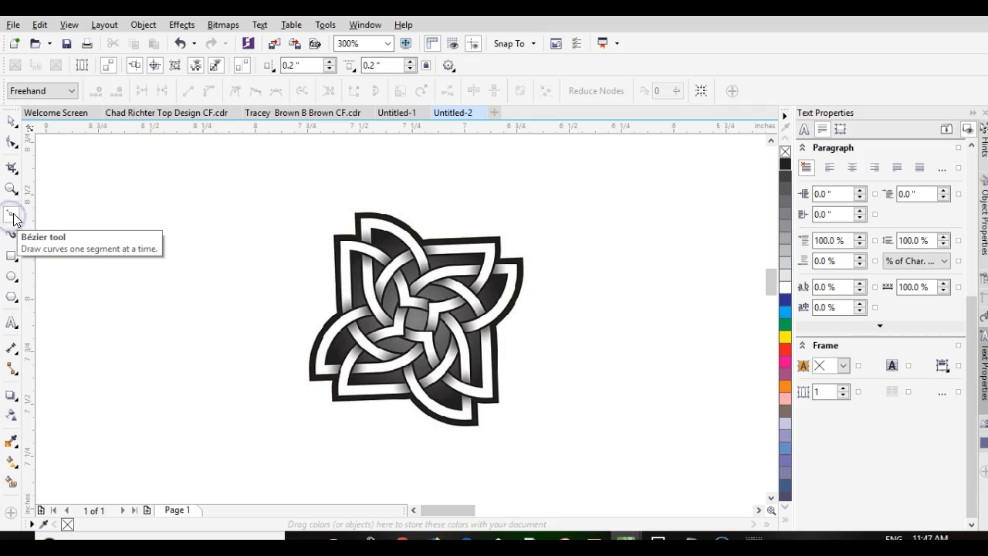
- Start tracing the knot's black outer outline with the Bézier tool, using straight segments around the lower-left corner and across the left petal
left_click(17, 222)
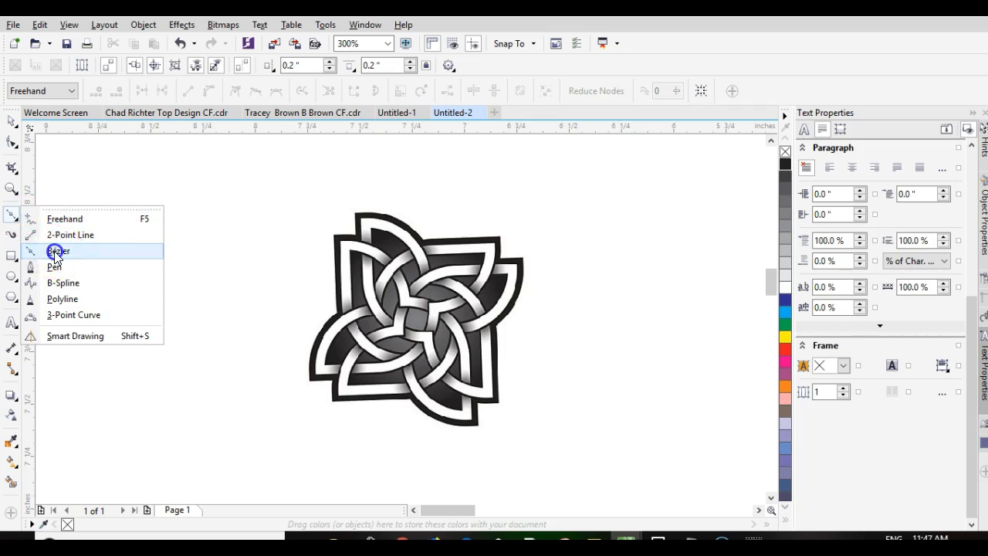
left_click(55, 253)
scroll(390, 328, "up", 1)
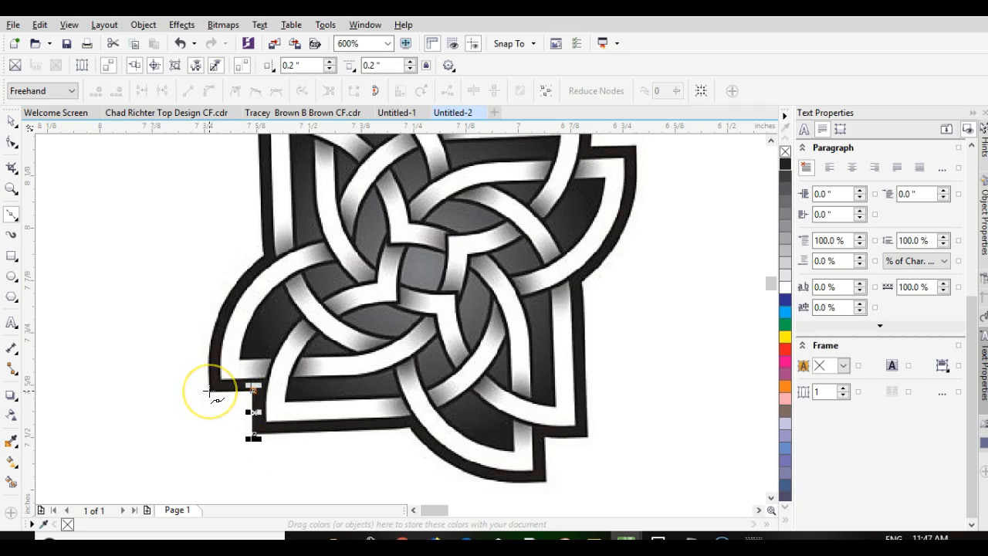
left_click(263, 254)
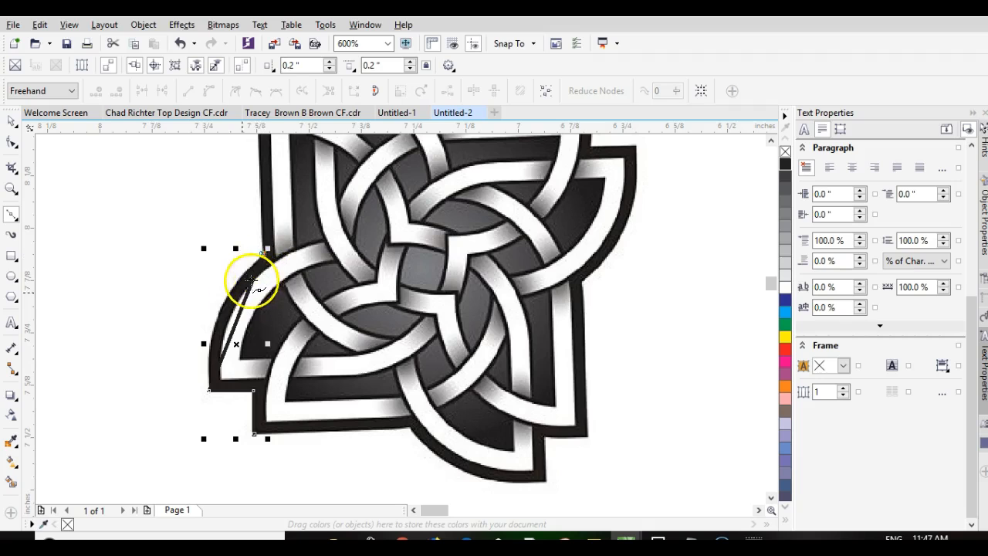
- Continue the Bézier outline up the knot's left edge and around the stepped corner to the upper petal's tip
scroll(397, 302, "down", 1)
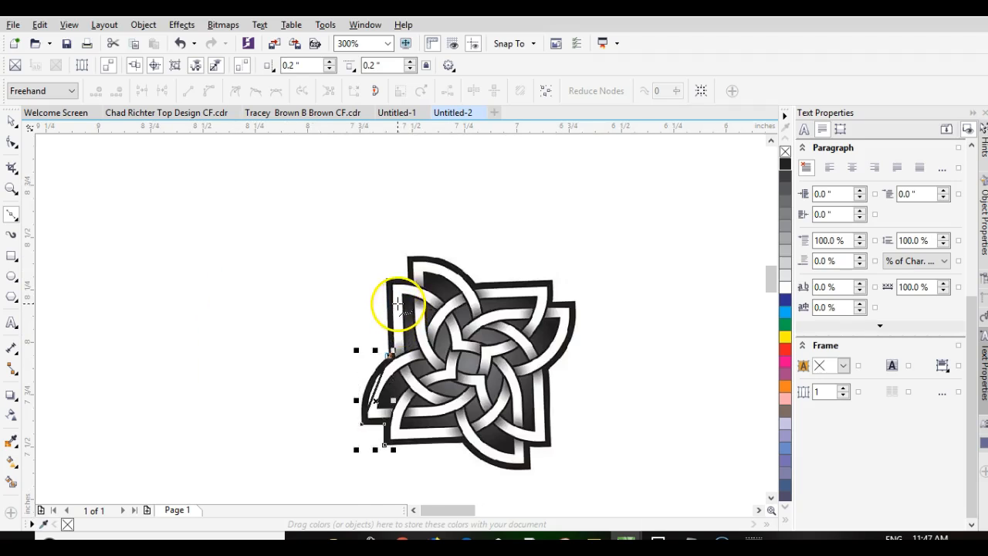
scroll(390, 313, "up", 1)
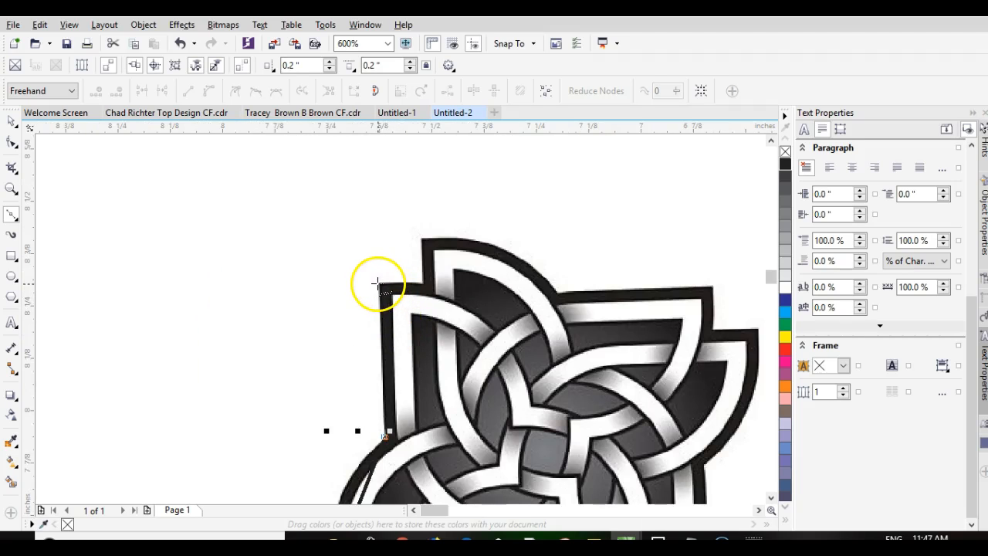
left_click(379, 281)
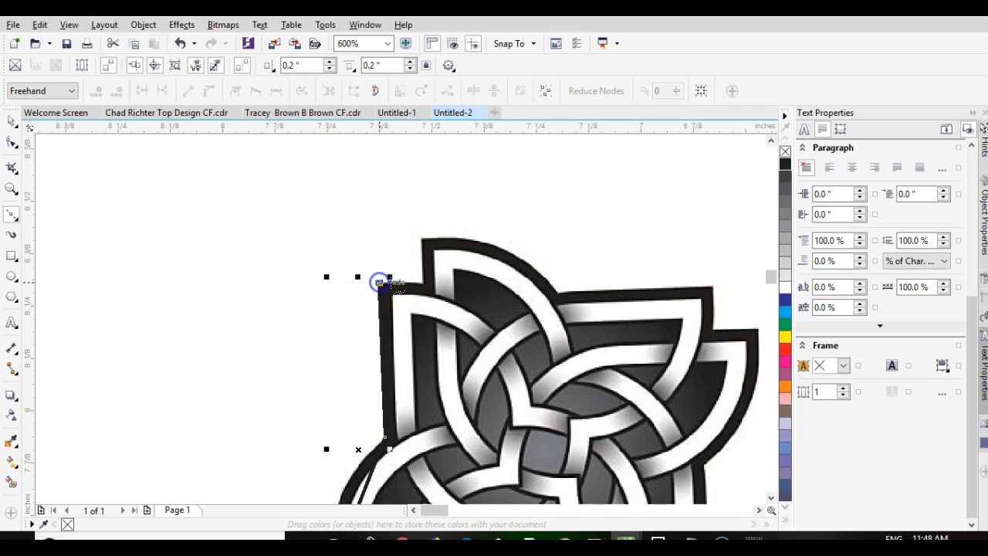
left_click(423, 279)
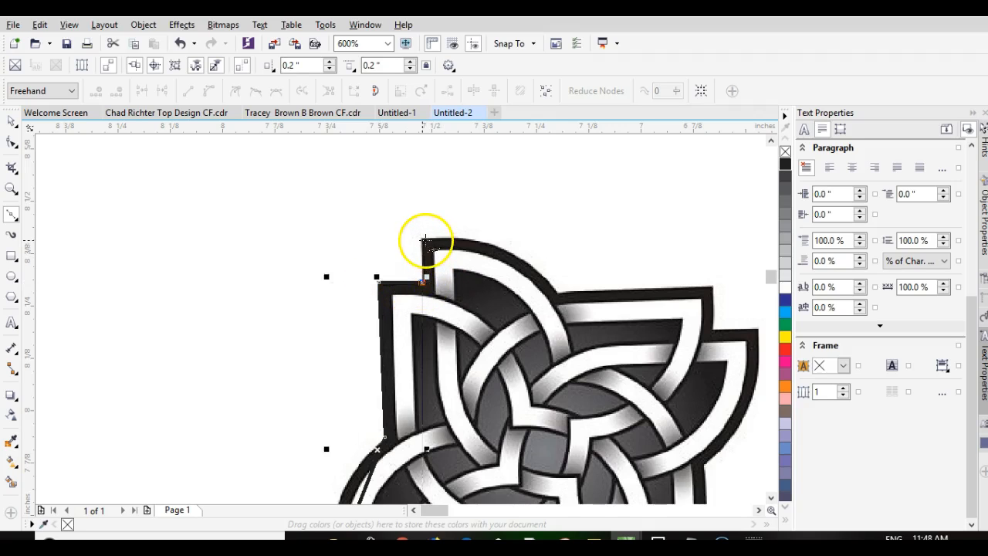
left_click(421, 237)
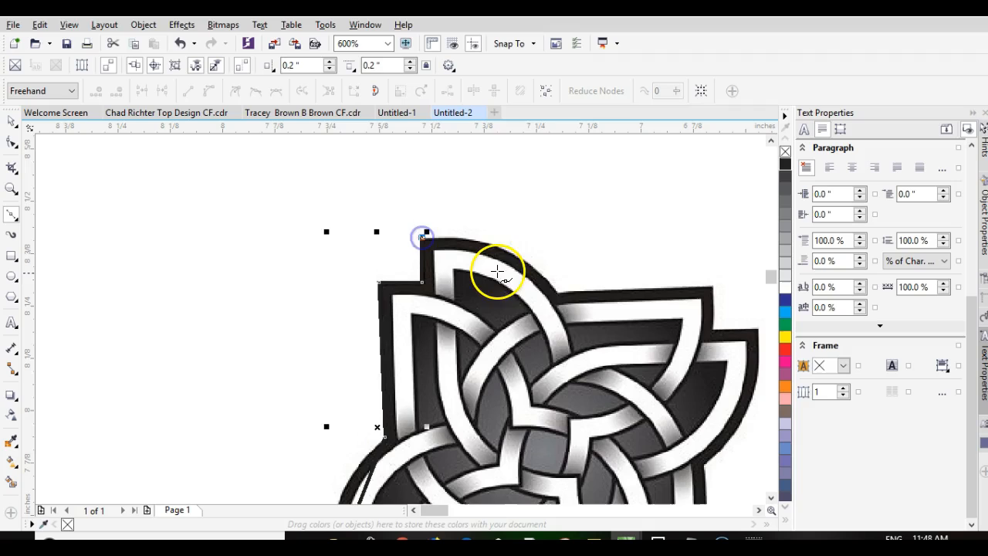
- Extend the Bézier outline across the upper petal, along the top edge and stepped corner, and down across the right petal
left_click(559, 291)
left_click(713, 286)
left_click(712, 328)
left_click(758, 330)
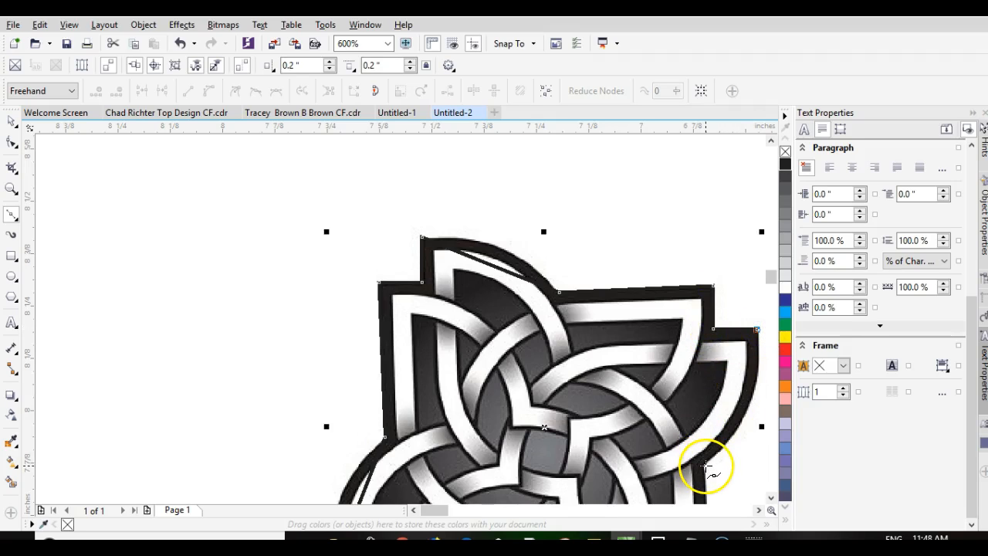
left_click(705, 466)
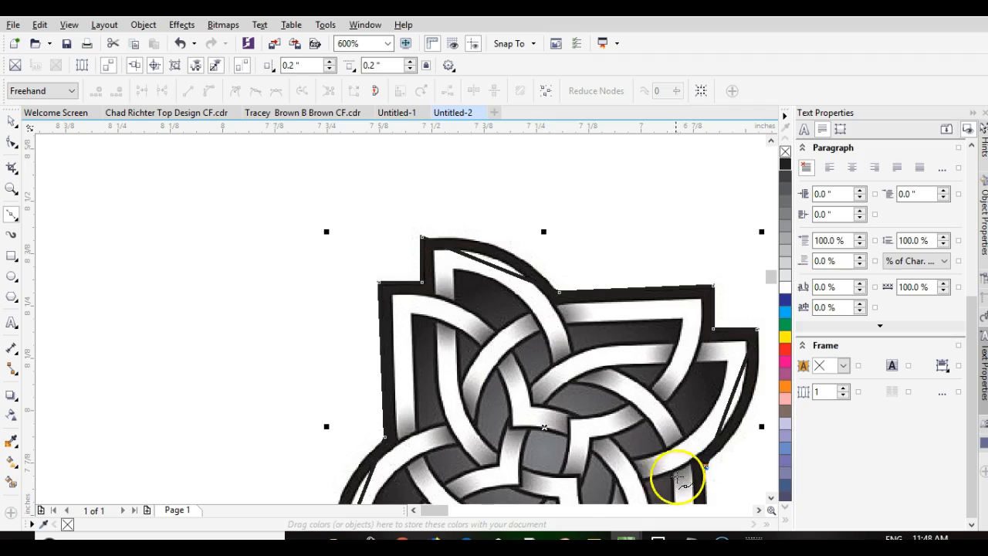
- Trace the knot's right edge and bottom petal, then close the outline at its lower-left starting corner
left_click_drag(632, 448, 558, 283)
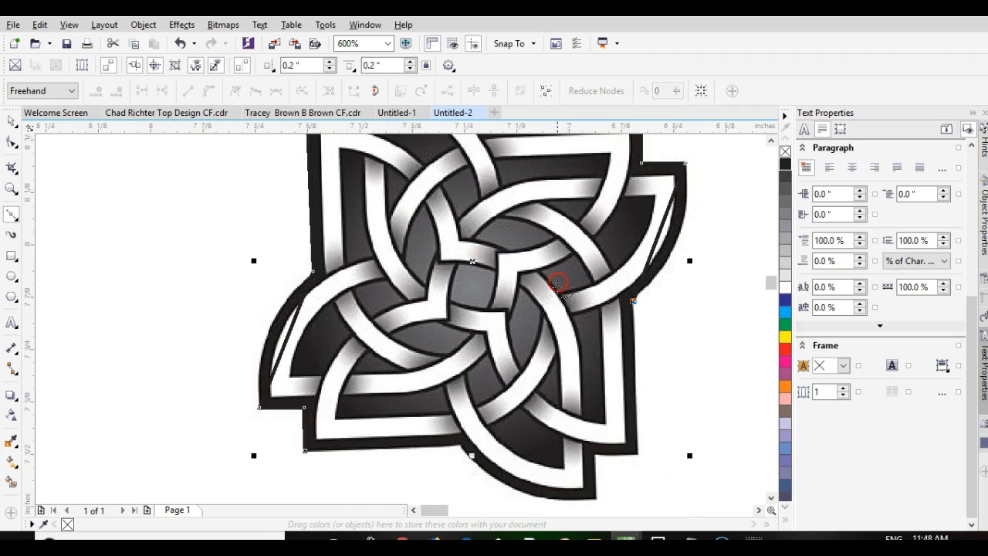
left_click(638, 452)
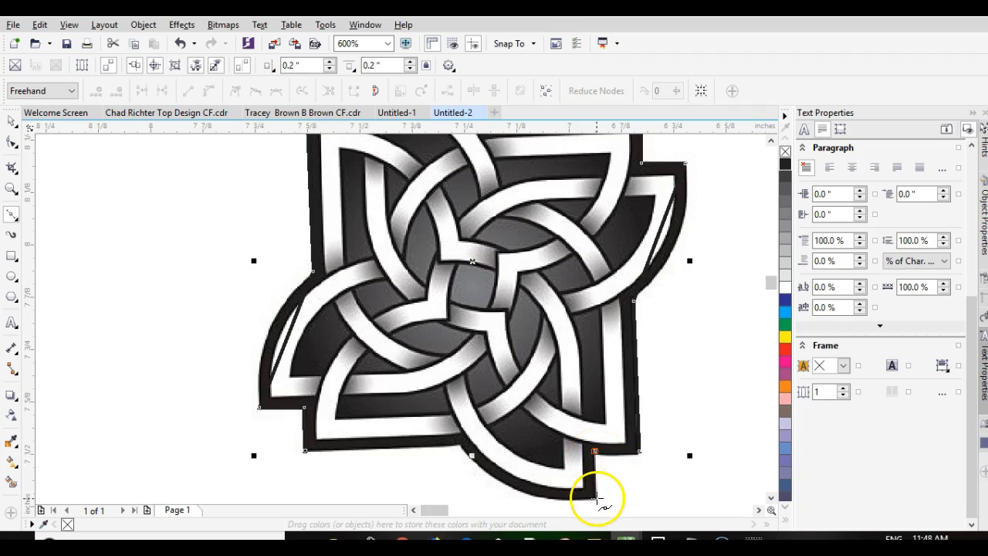
left_click(596, 498)
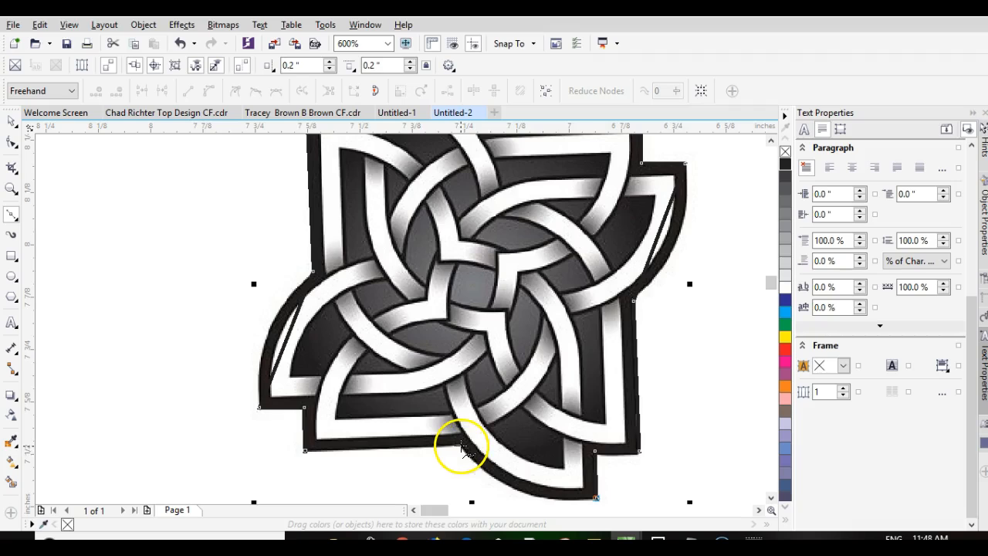
left_click(461, 446)
left_click(308, 450)
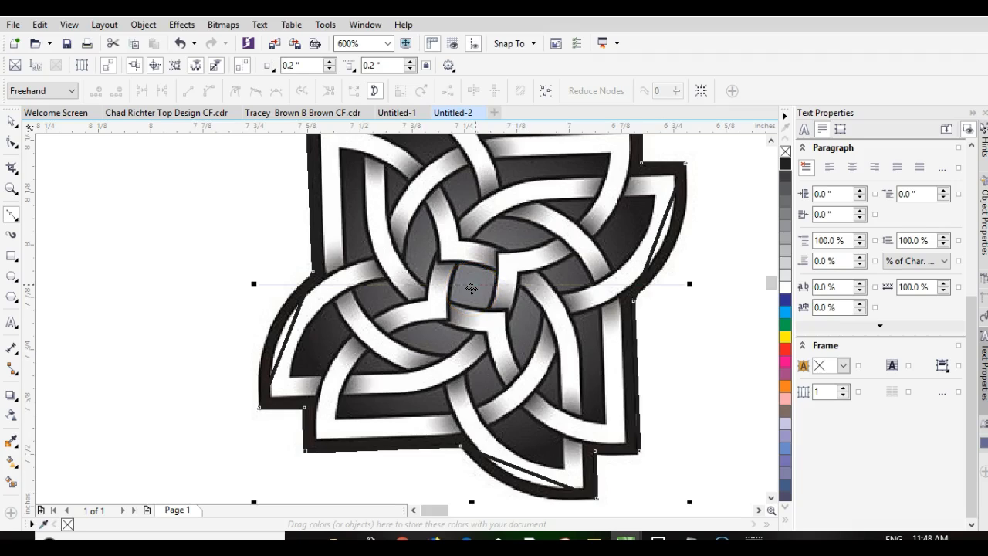
- Select all nodes of the traced outline with the Shape tool and convert its line segments to curves
key("F10")
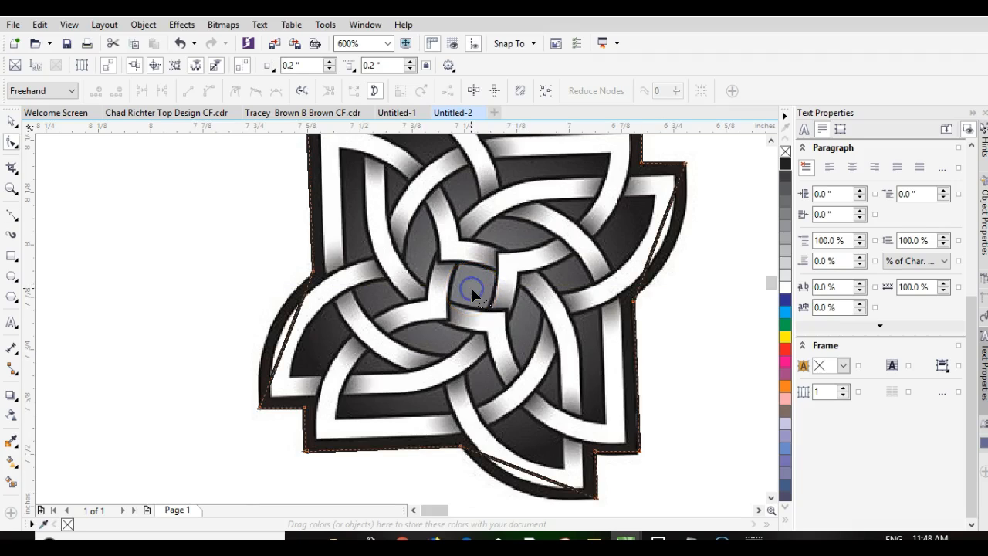
scroll(444, 298, "down", 2)
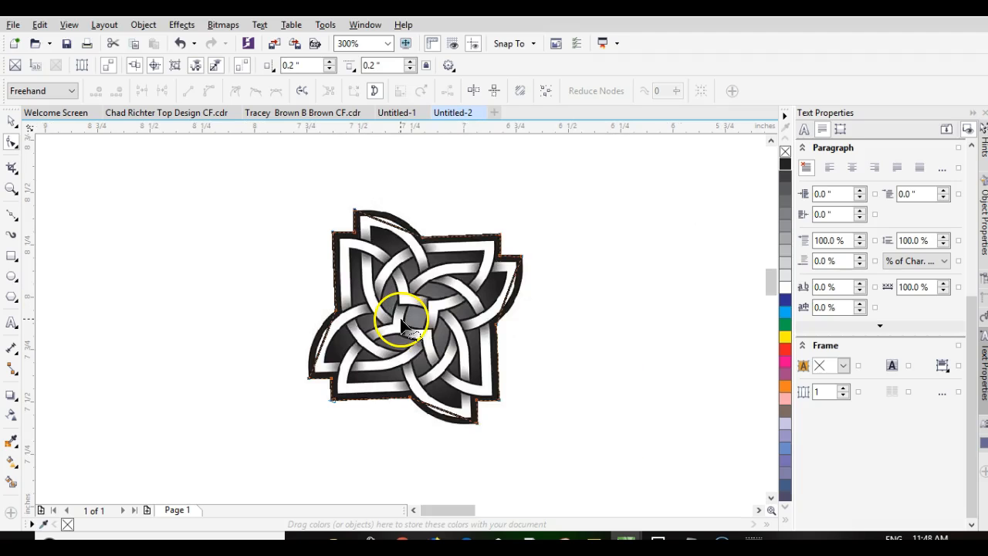
mouse_move(329, 187)
left_mouse_down()
mouse_move(280, 235)
mouse_move(260, 316)
mouse_move(276, 382)
mouse_move(299, 416)
mouse_move(406, 444)
mouse_move(500, 445)
mouse_move(530, 415)
mouse_move(565, 347)
mouse_move(555, 255)
mouse_move(520, 211)
left_mouse_up()
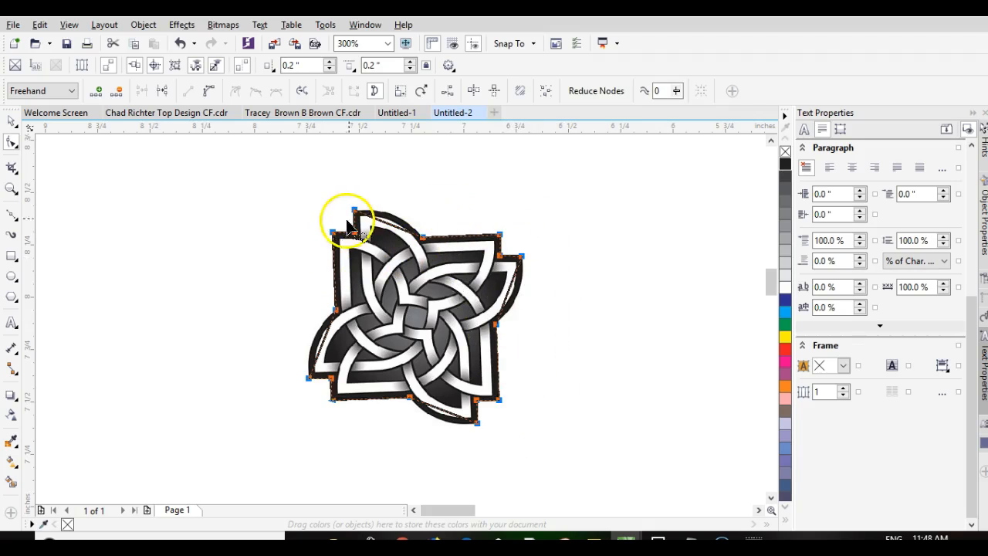
left_click(208, 92)
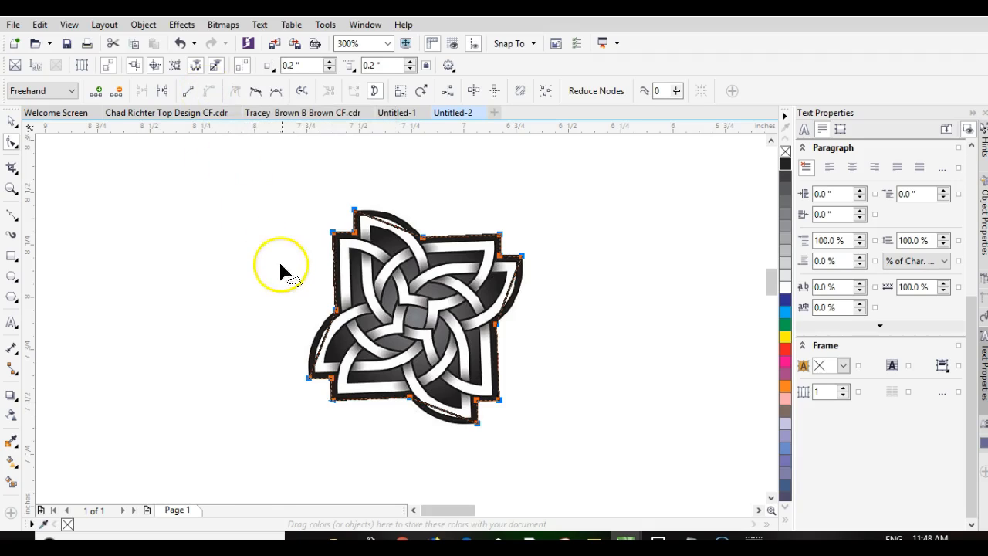
- Bend the outline segment across the left petal outward to follow the petal's curved black edge
left_click(310, 322)
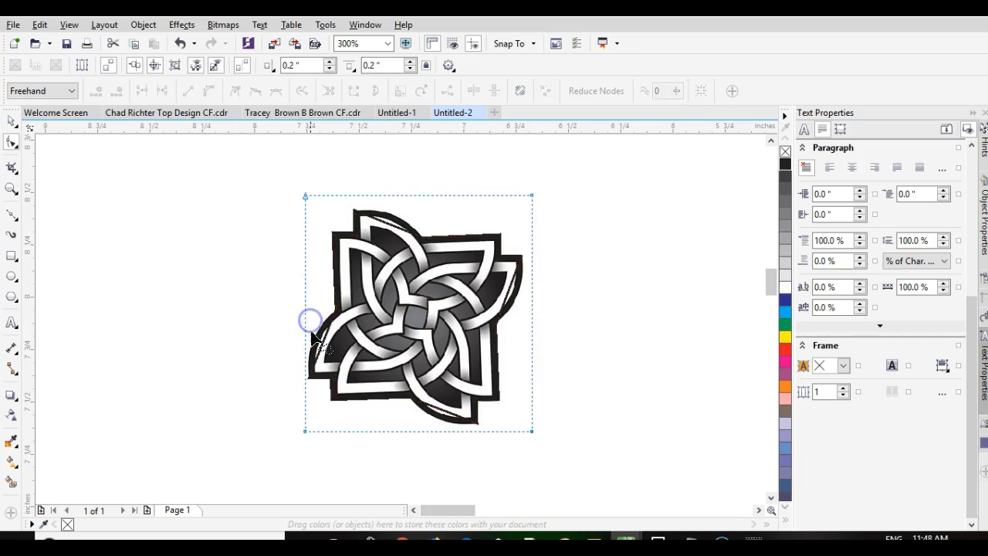
scroll(312, 330, "up", 1)
left_click(422, 343)
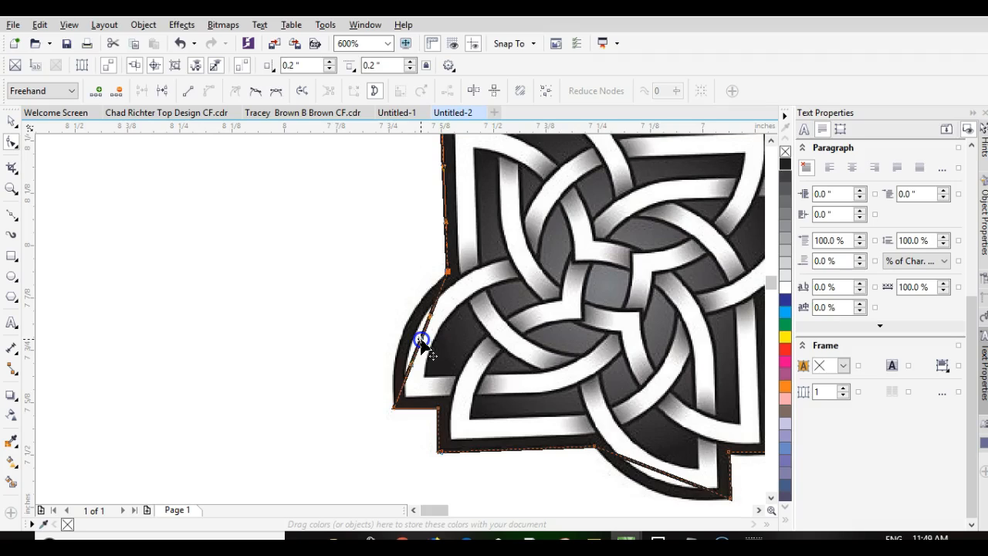
left_click_drag(422, 340, 416, 335)
mouse_move(402, 333)
left_mouse_down()
mouse_move(402, 312)
mouse_move(380, 346)
mouse_move(398, 334)
left_mouse_up()
left_click_drag(401, 334, 402, 333)
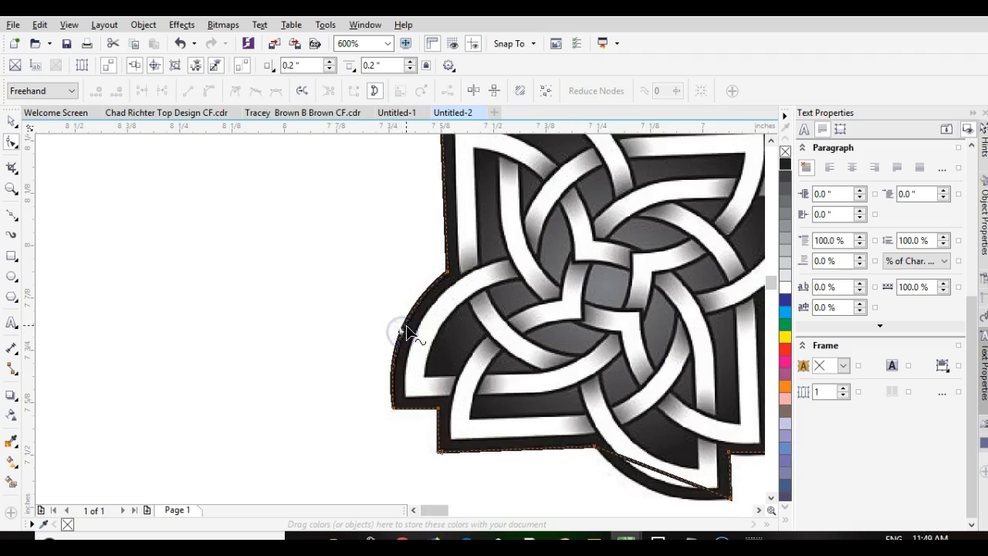
- Bend the outline segment across the upper petal outward to match its curved black edge
scroll(407, 333, "up", 2)
scroll(420, 274, "down", 2)
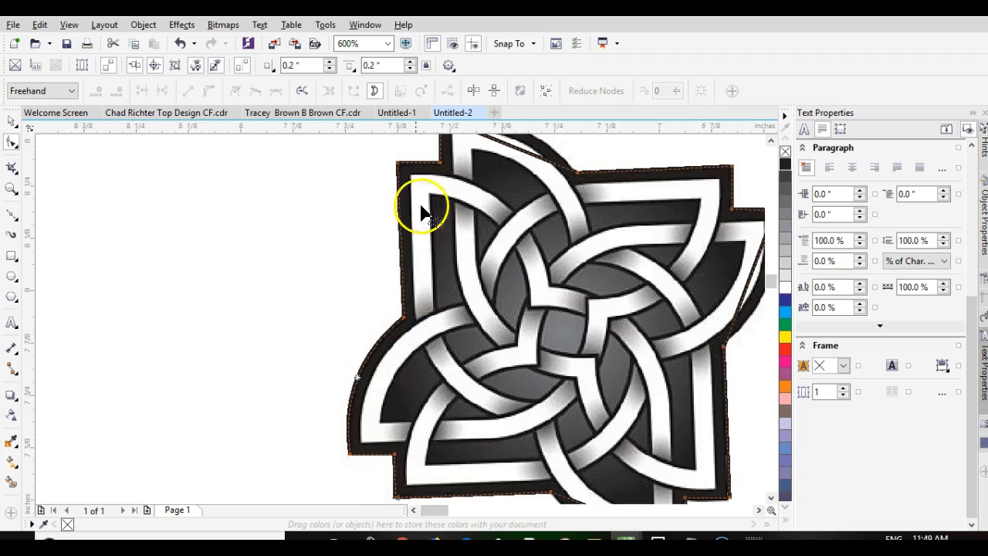
scroll(403, 159, "up", 2)
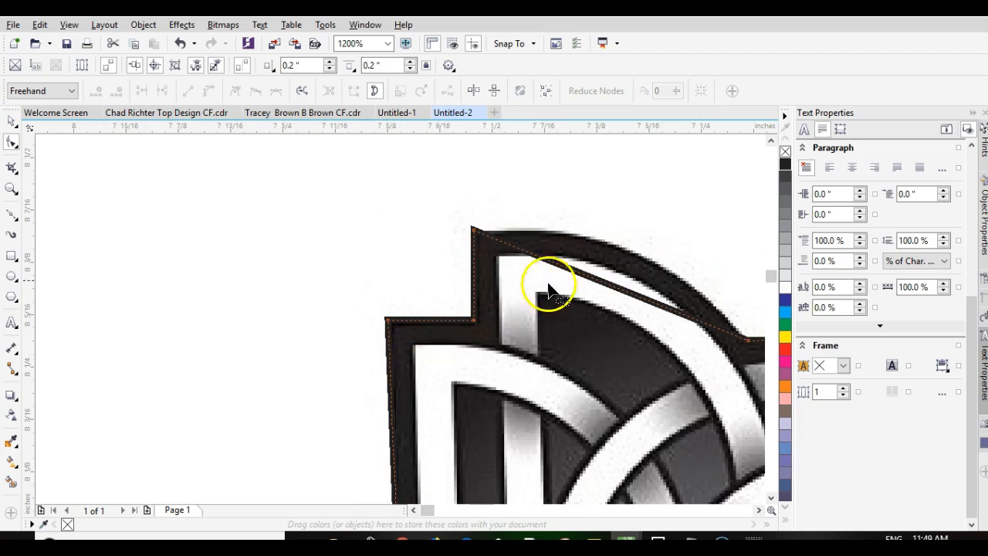
left_click_drag(609, 287, 631, 252)
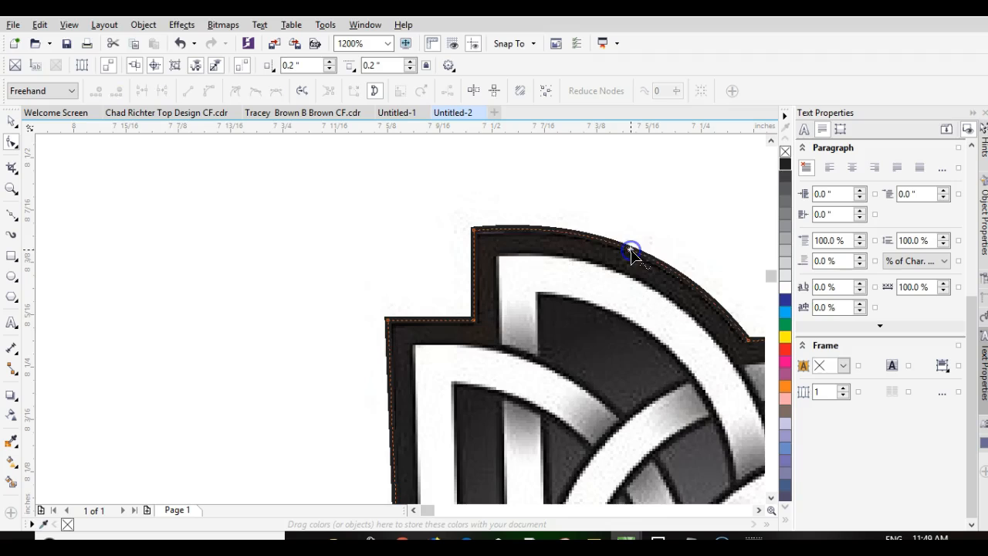
- Adjust the outline node where the upper petal's curve meets the straight top edge so it fits the artwork
scroll(410, 331, "down", 2)
scroll(404, 325, "up", 2)
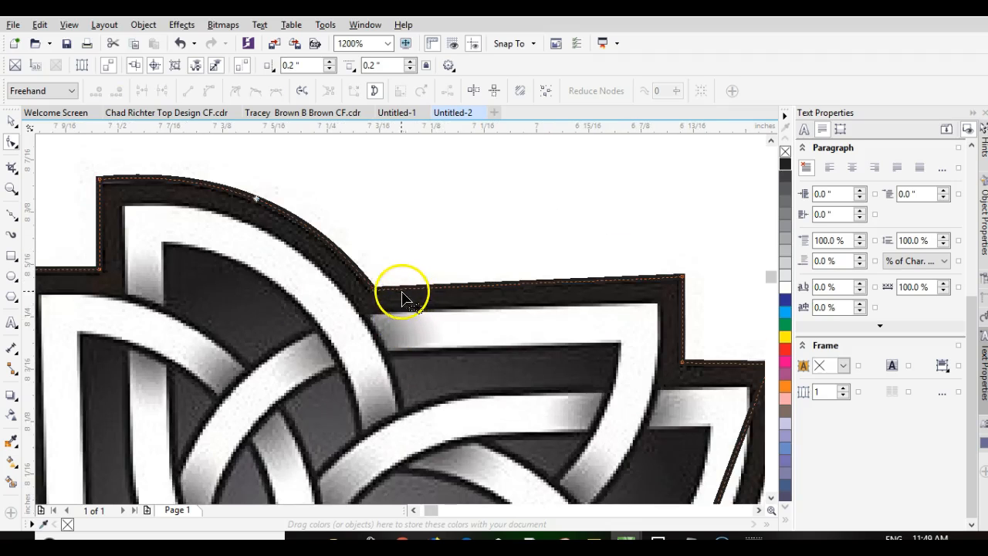
scroll(388, 301, "up", 1)
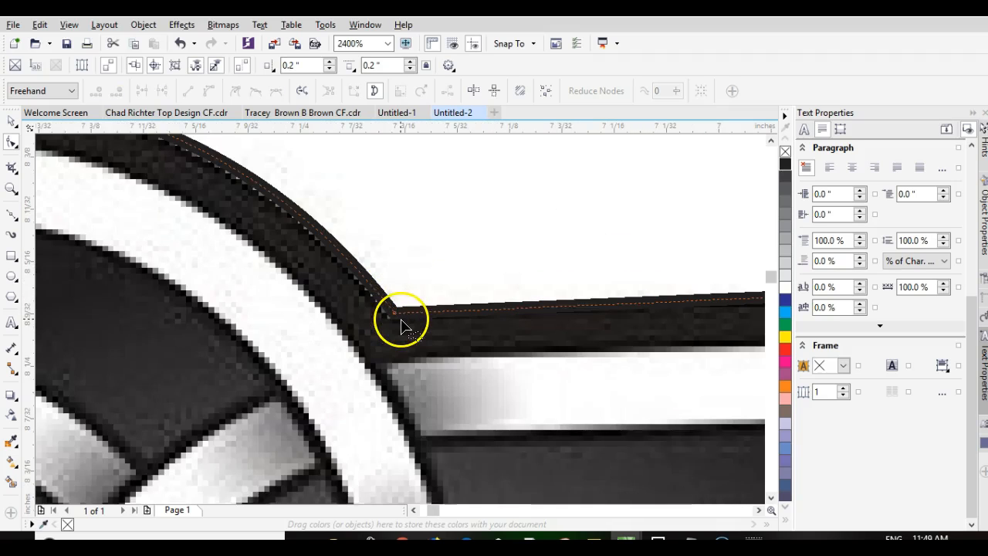
left_click(389, 315)
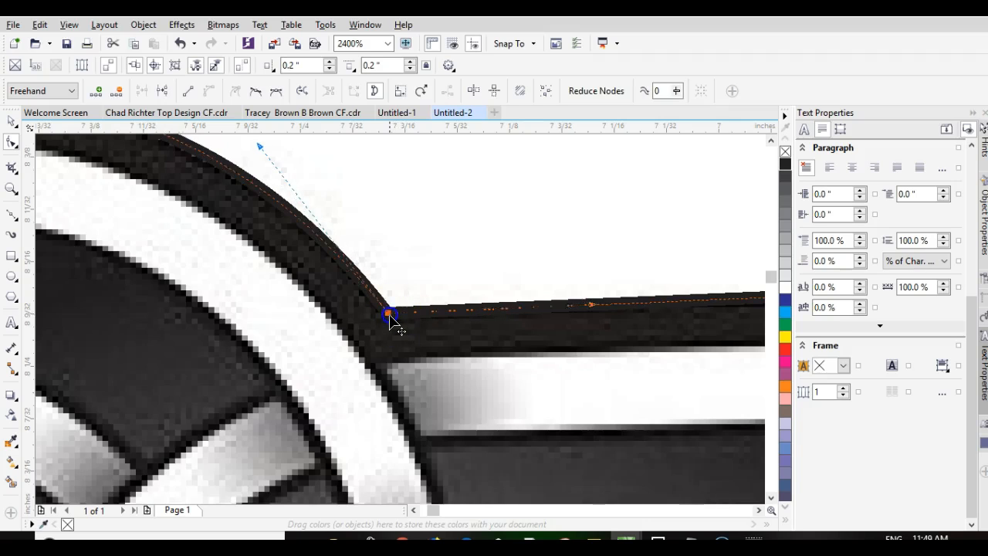
- Move the outline node at the right petal's tip outward onto the artwork's corner
scroll(400, 318, "down", 2)
scroll(397, 324, "up", 1)
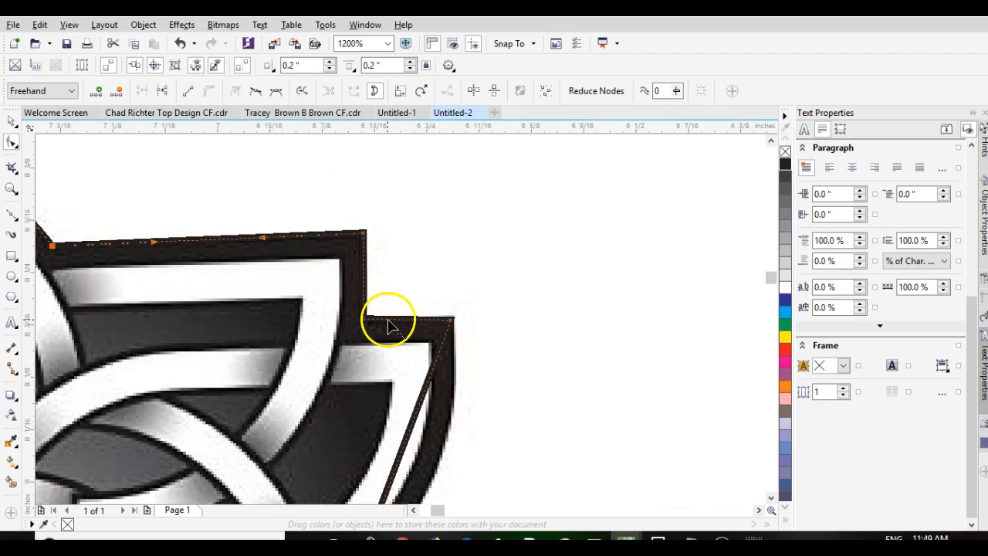
scroll(406, 327, "up", 2)
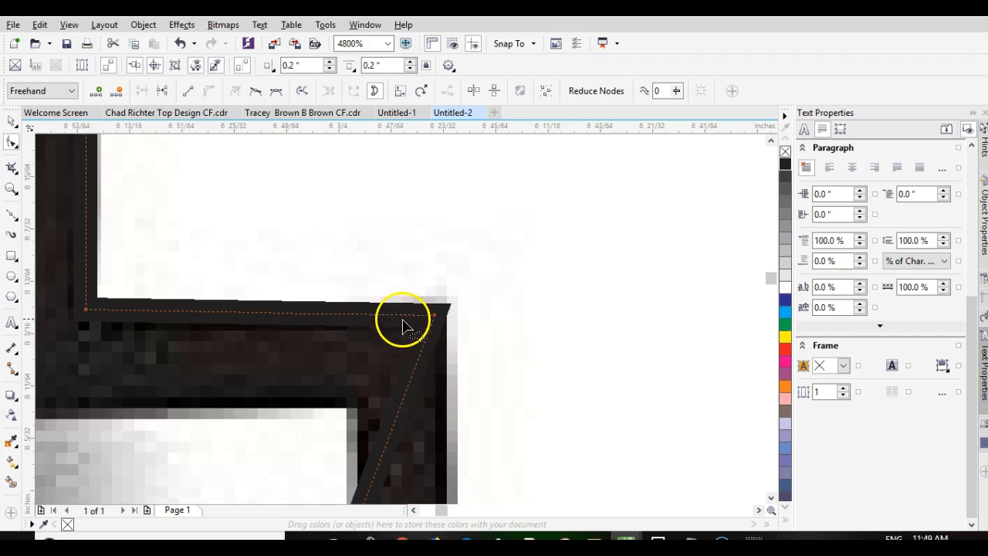
left_click_drag(434, 315, 443, 311)
- Bend the outline segment across the right petal outward to follow its curved black edge
scroll(441, 320, "down", 3)
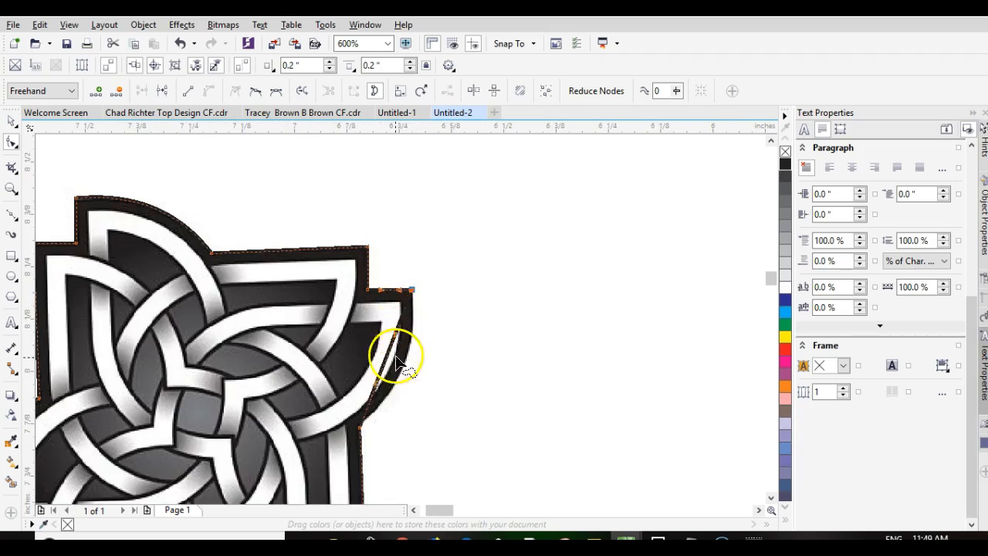
scroll(399, 331, "up", 1)
left_click_drag(393, 283, 432, 296)
- Shift the node at the right petal's lower end onto the inner corner of the black edge
scroll(384, 390, "down", 1)
scroll(380, 326, "up", 2)
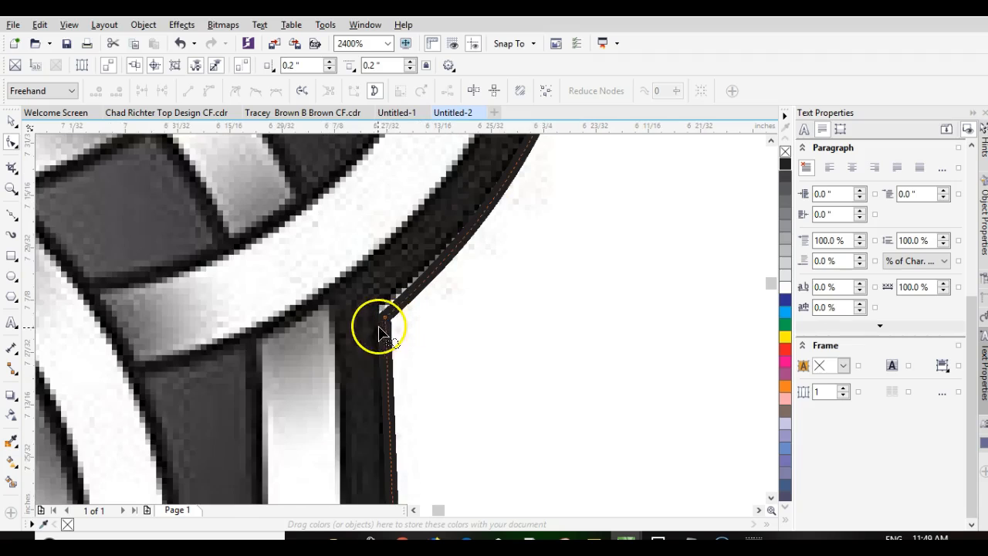
left_click(385, 311)
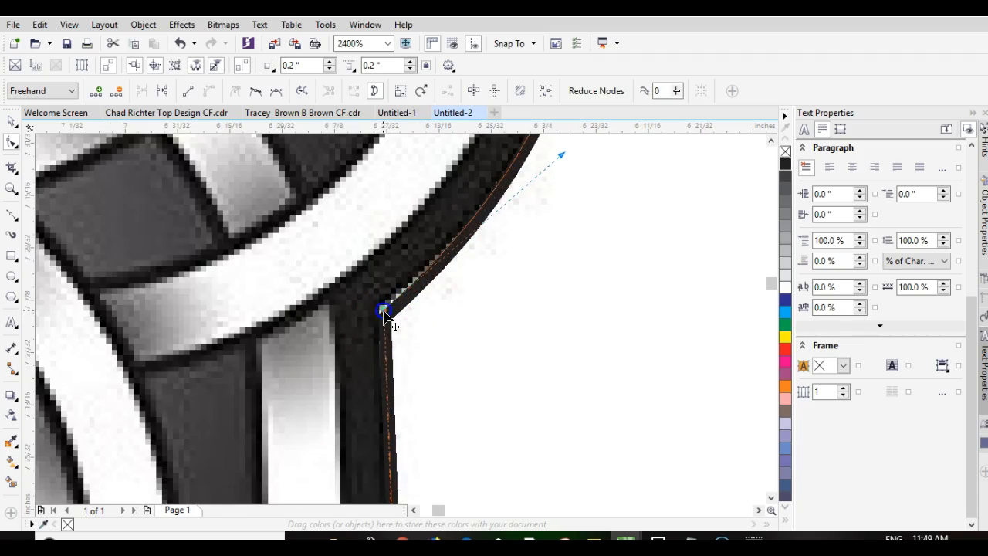
- Refine the right petal's outline curve against the black edge and switch back to the Pick tool
scroll(384, 312, "down", 1)
scroll(440, 276, "down", 1)
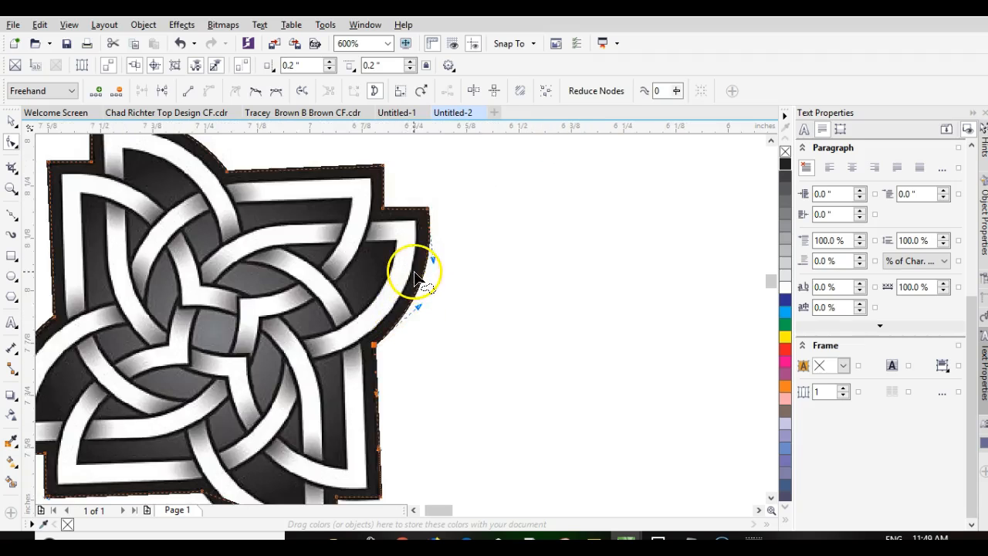
scroll(417, 309, "up", 1)
left_click(416, 341)
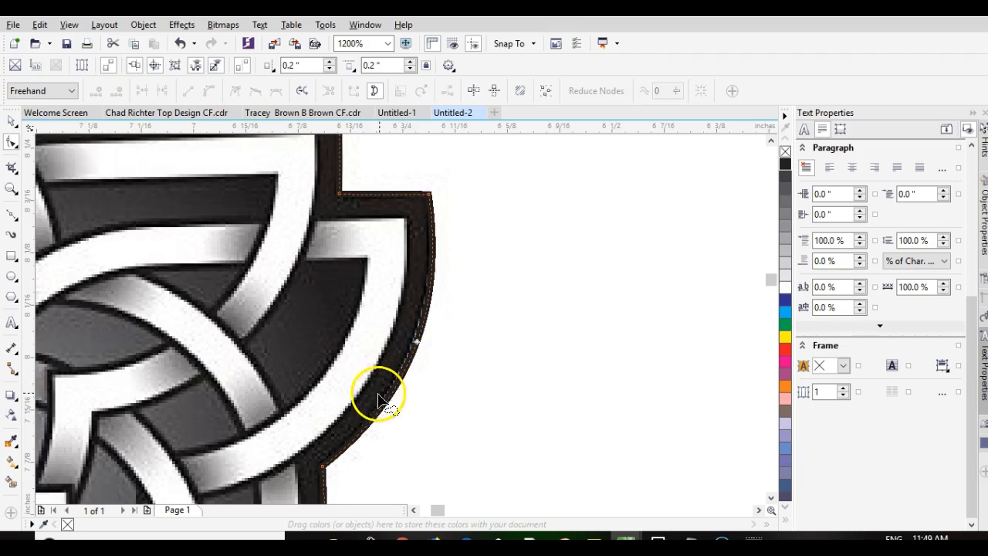
left_click(11, 123)
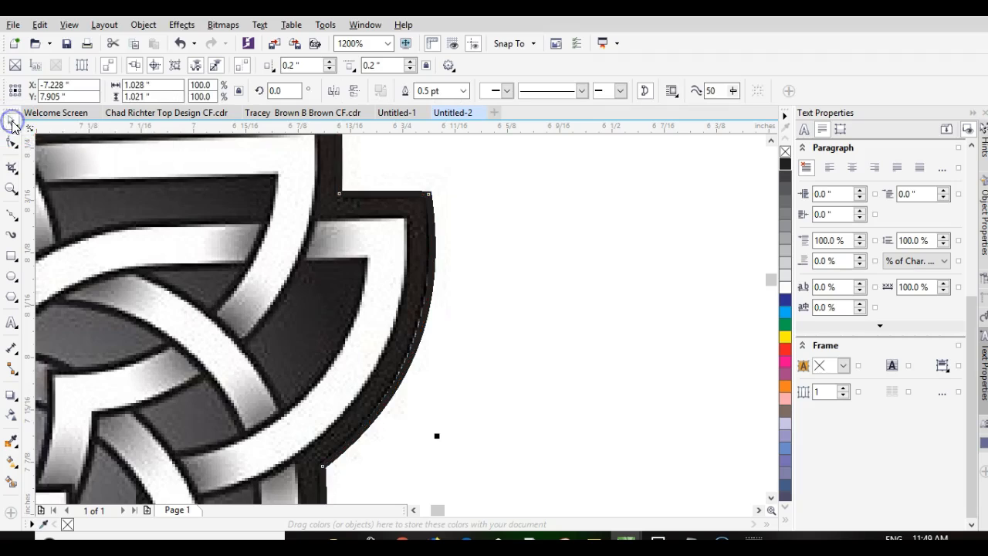
- Try to set the traced outline's width to hairline and check its fit along the right petal's black edge
left_click(464, 92)
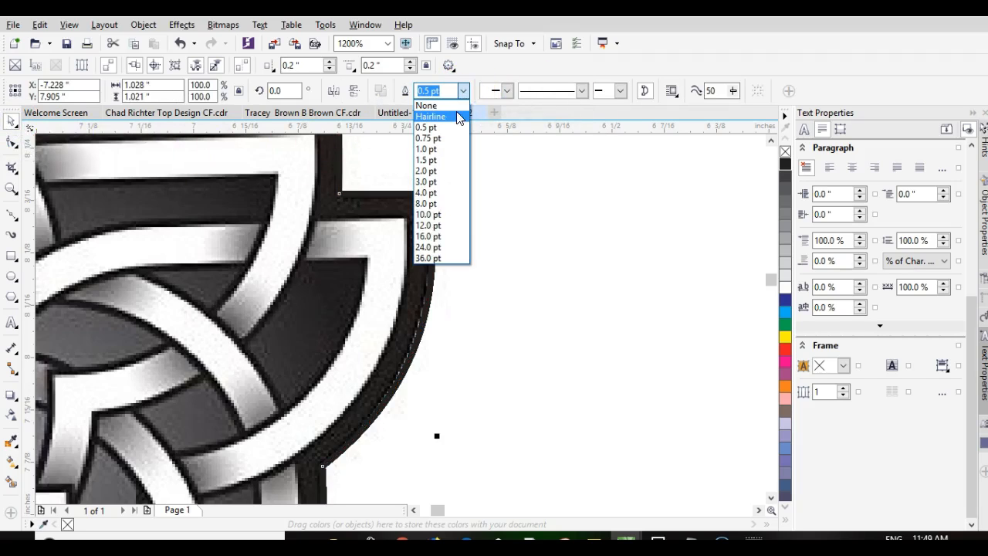
left_click(440, 117)
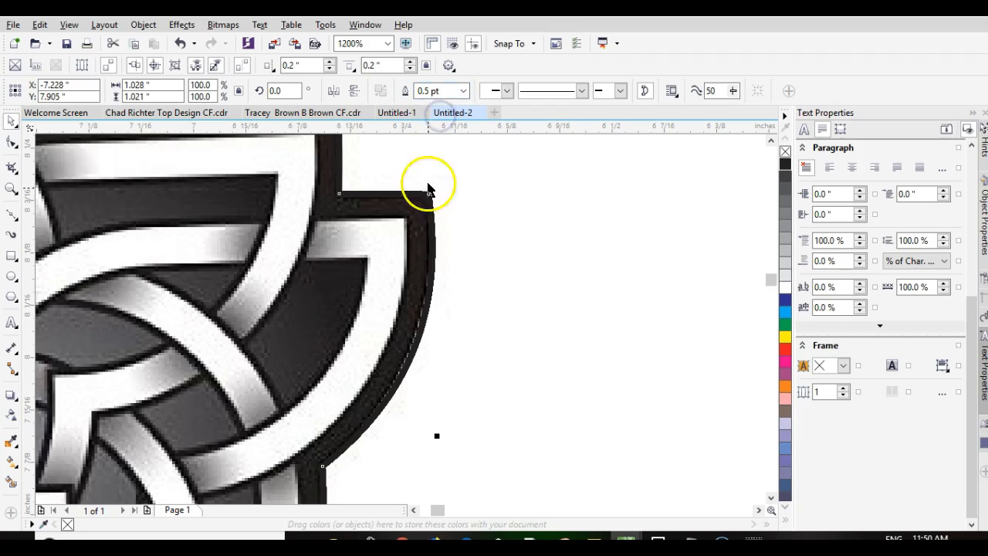
key("F10")
left_click(417, 347)
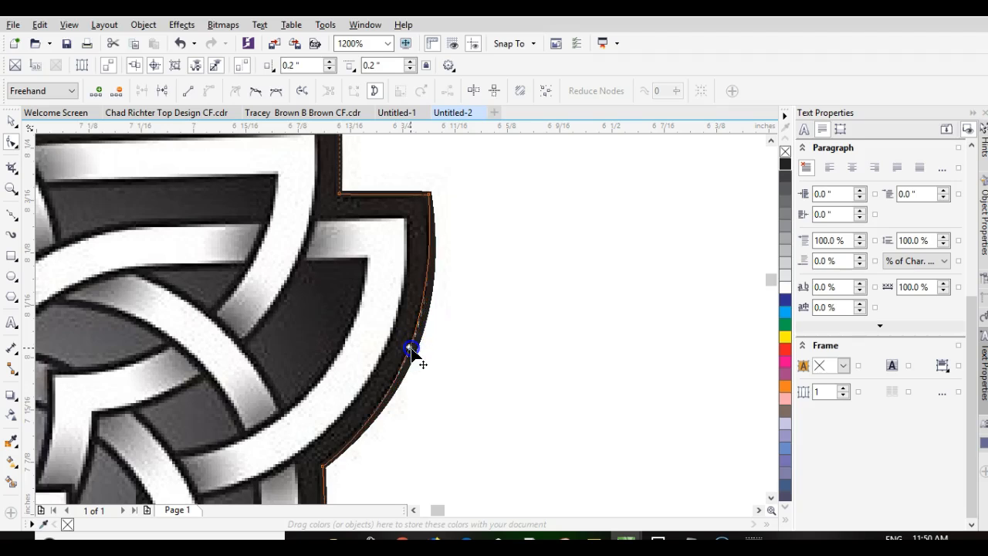
scroll(410, 344, "up", 2)
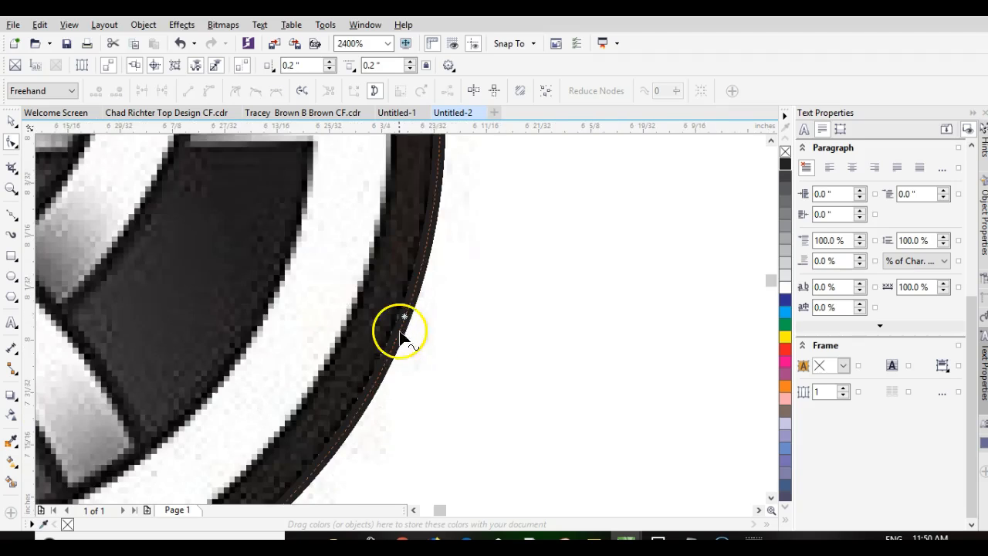
scroll(410, 332, "down", 5)
- Bend the straight outline segment across the bottom petal outward to follow its curved black edge
scroll(405, 332, "up", 1)
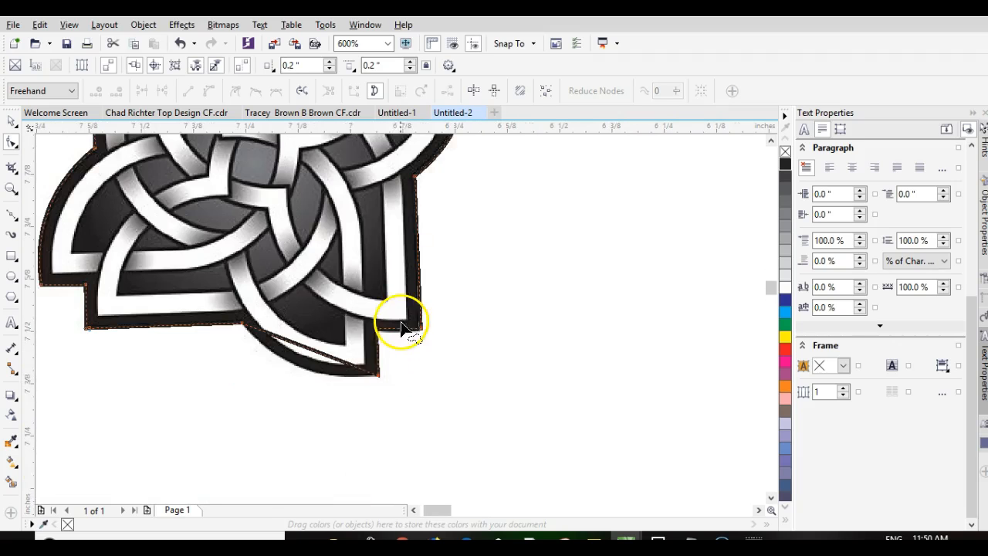
scroll(311, 357, "up", 1)
left_click_drag(401, 324, 379, 352)
scroll(401, 318, "down", 1)
scroll(397, 324, "down", 1)
scroll(394, 309, "up", 1)
scroll(399, 325, "down", 1)
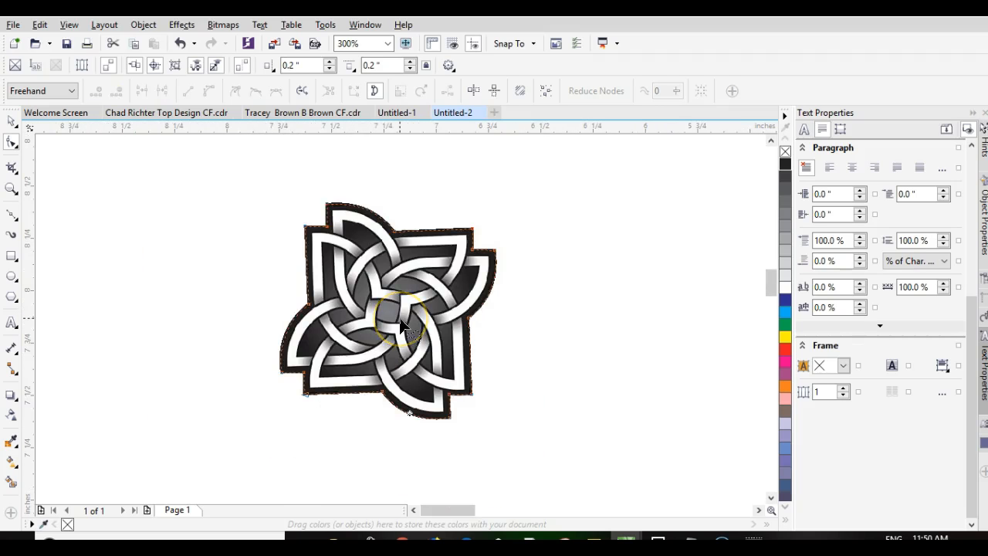
- Move the traced outline off the artwork to check its shape, and undo the move
left_click(14, 122)
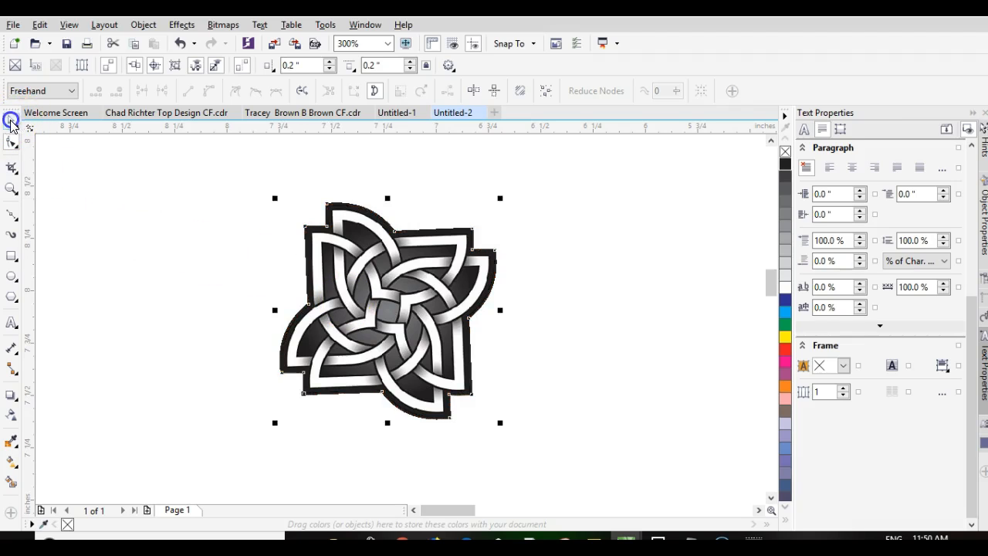
left_click_drag(387, 308, 154, 302)
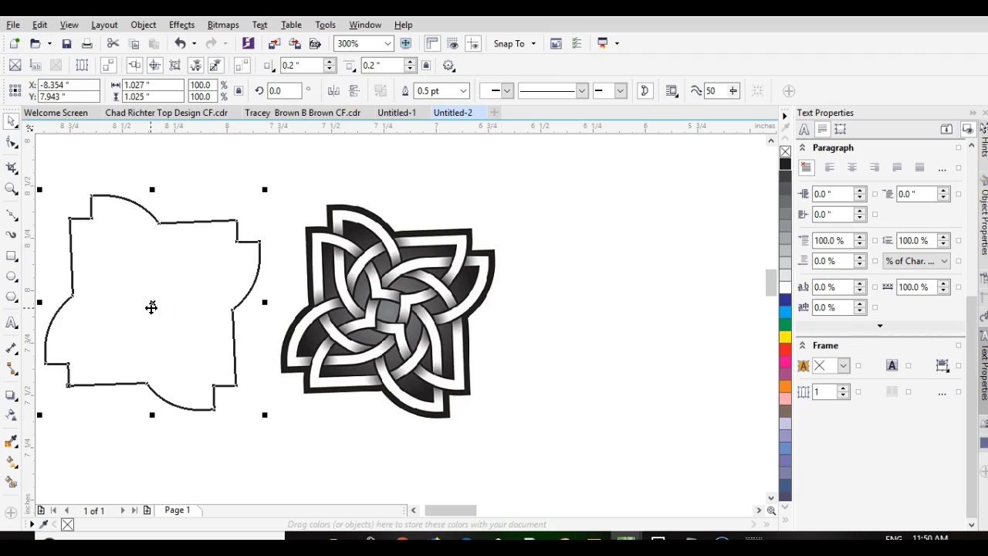
left_click(180, 45)
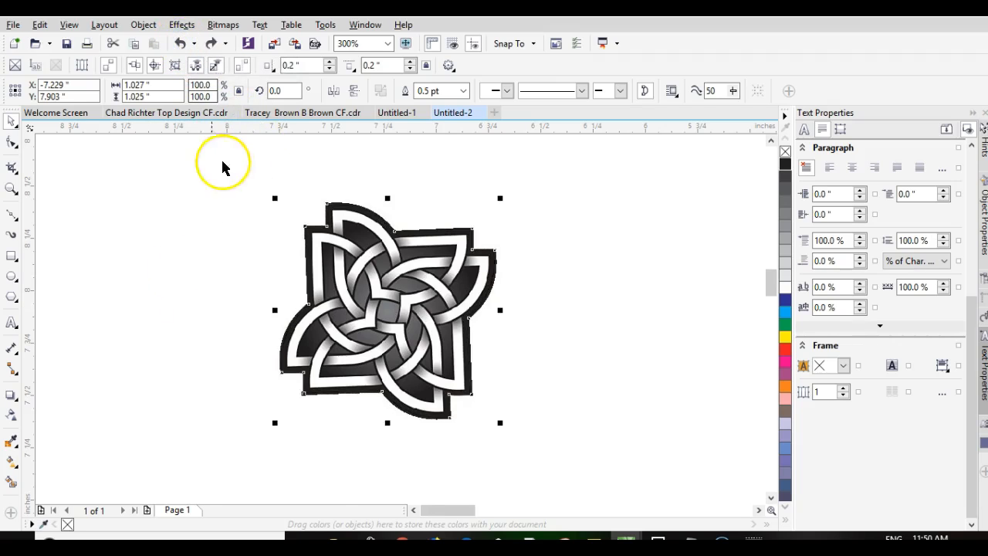
- Start tracing the lower-right white band, drawing straight segments across its upper end and along its outer side to the outer corner
left_click(12, 216)
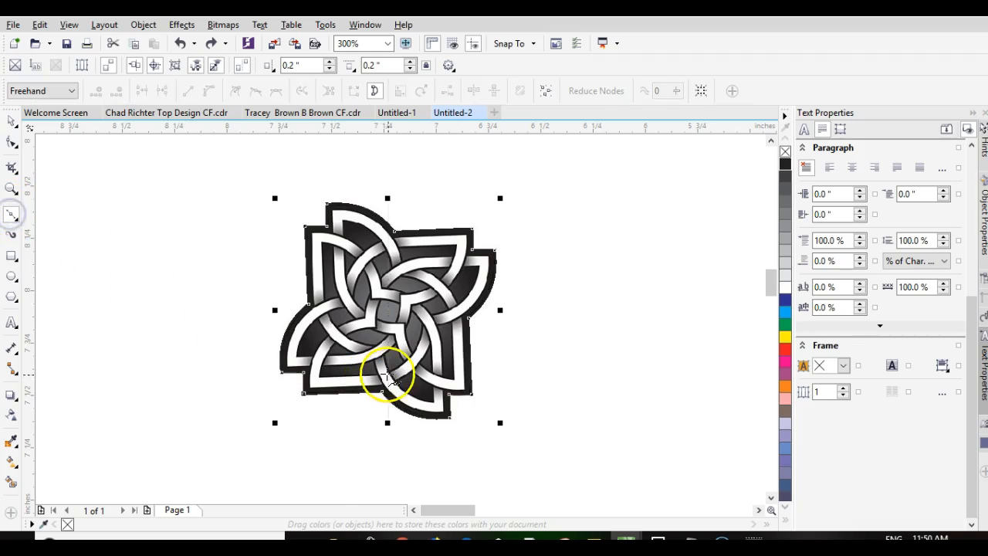
scroll(444, 364, "up", 1)
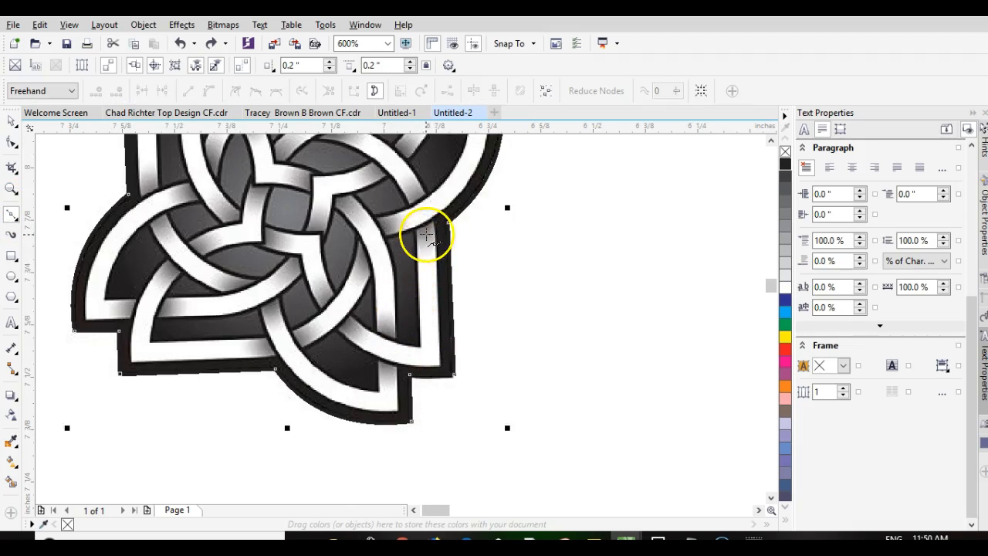
scroll(401, 319, "up", 1)
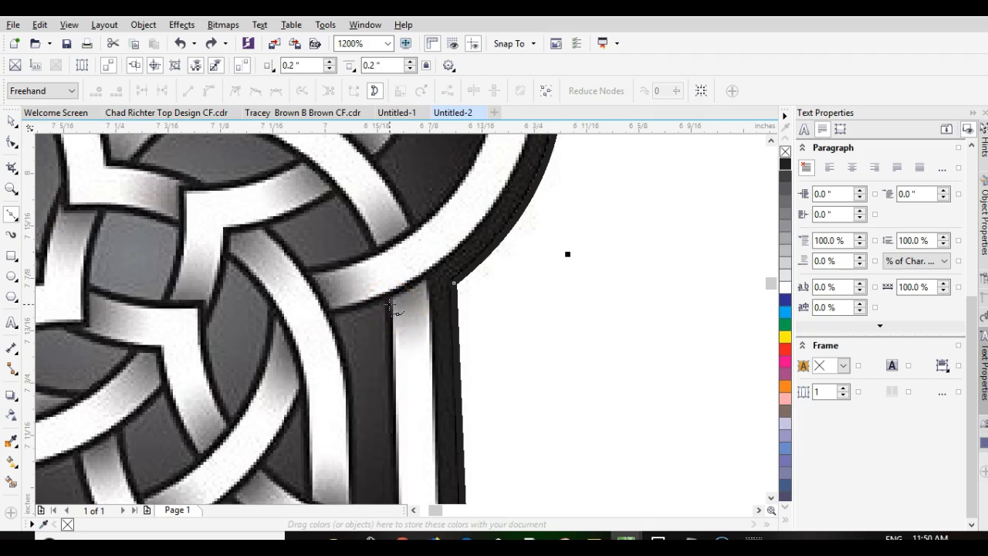
left_click(426, 282)
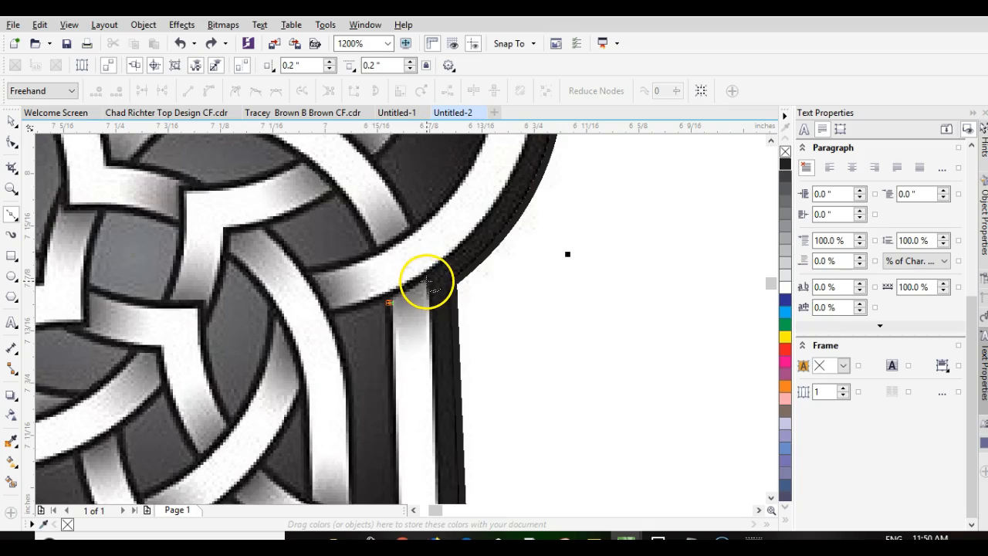
scroll(414, 360, "down", 1)
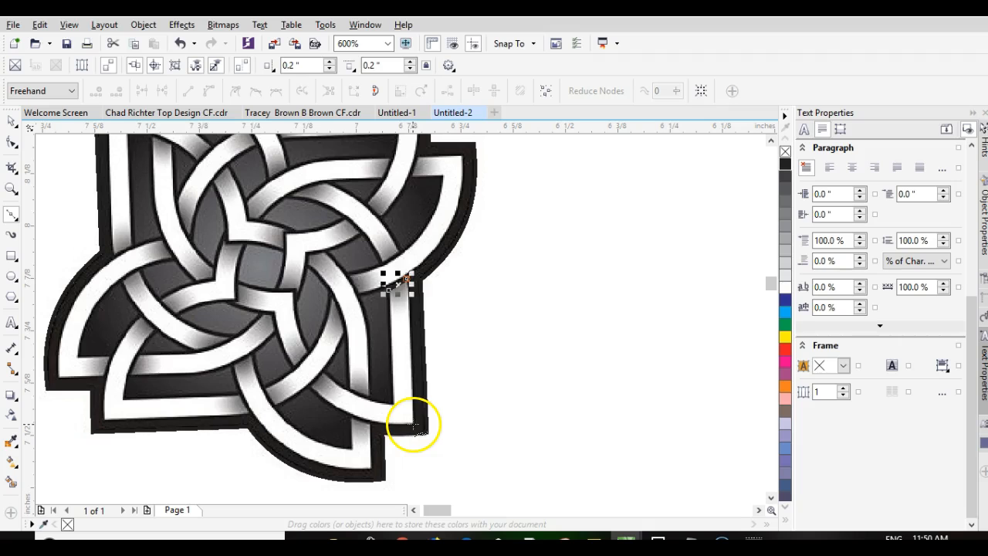
left_click(414, 424)
- Continue the band outline across its lower arm's far end to the inner corner, and close it at the starting node
scroll(327, 397, "up", 1)
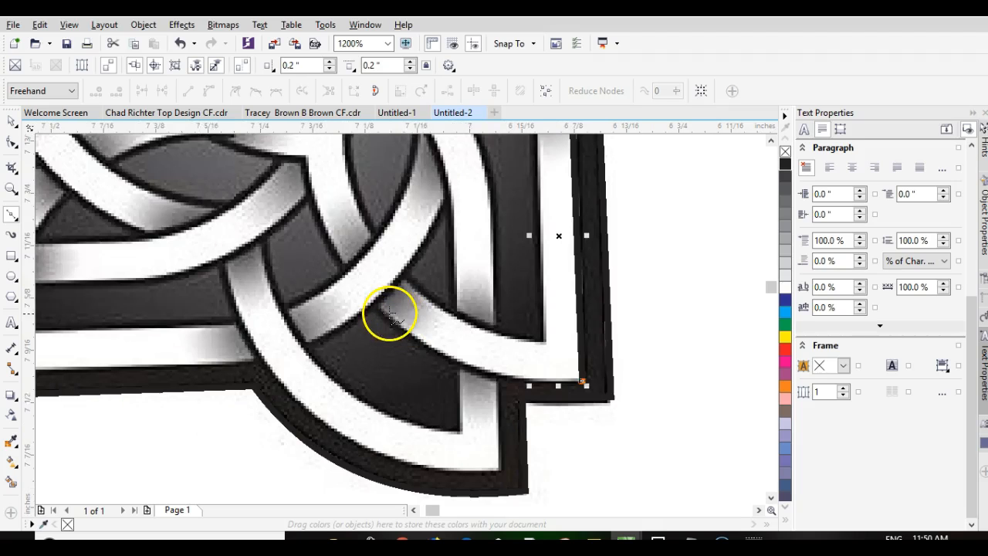
left_click(377, 307)
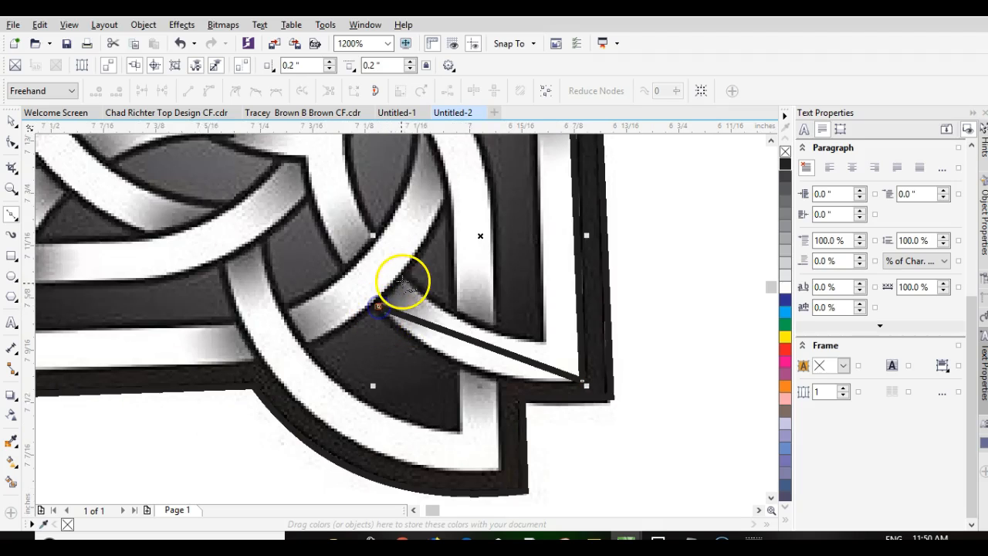
left_click(406, 276)
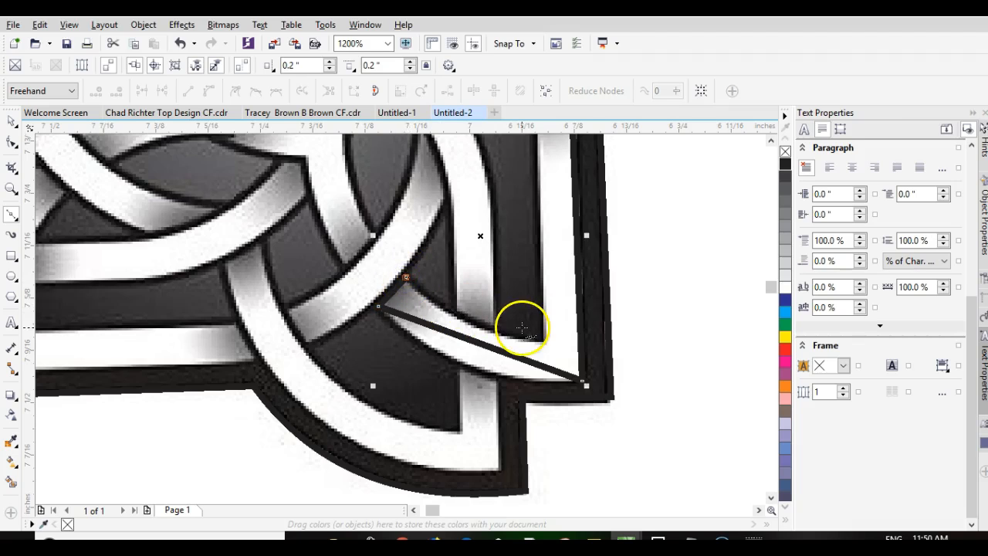
left_click(544, 342)
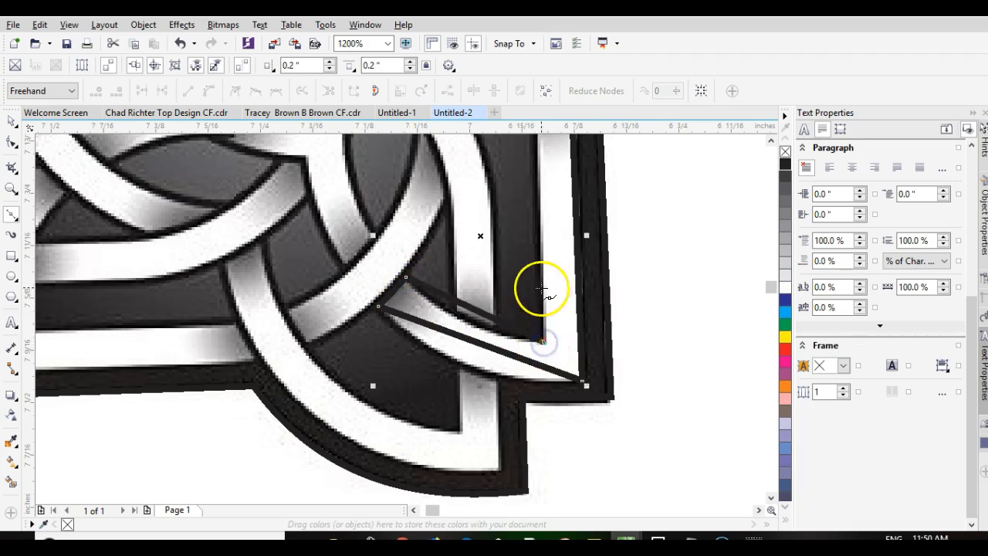
scroll(545, 287, "down", 1)
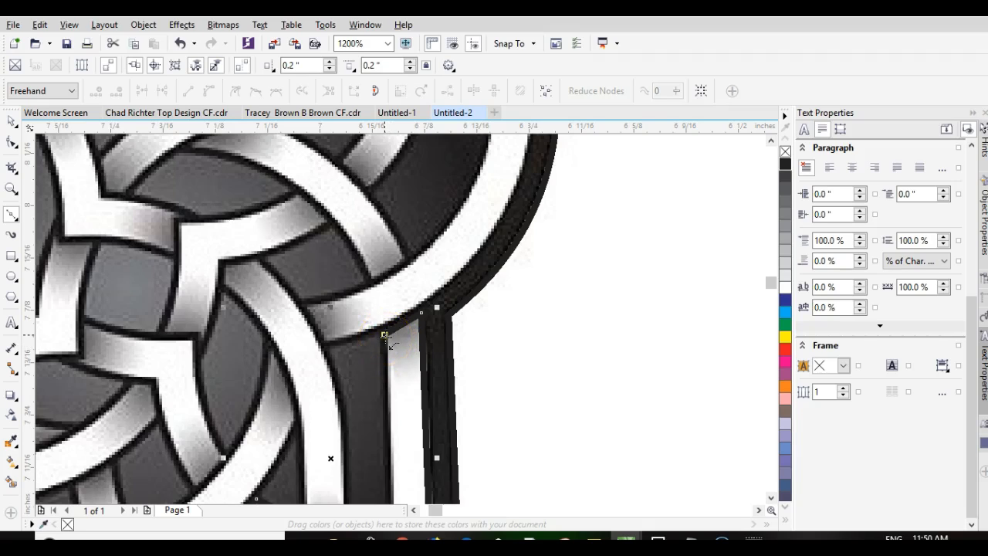
left_click(384, 336)
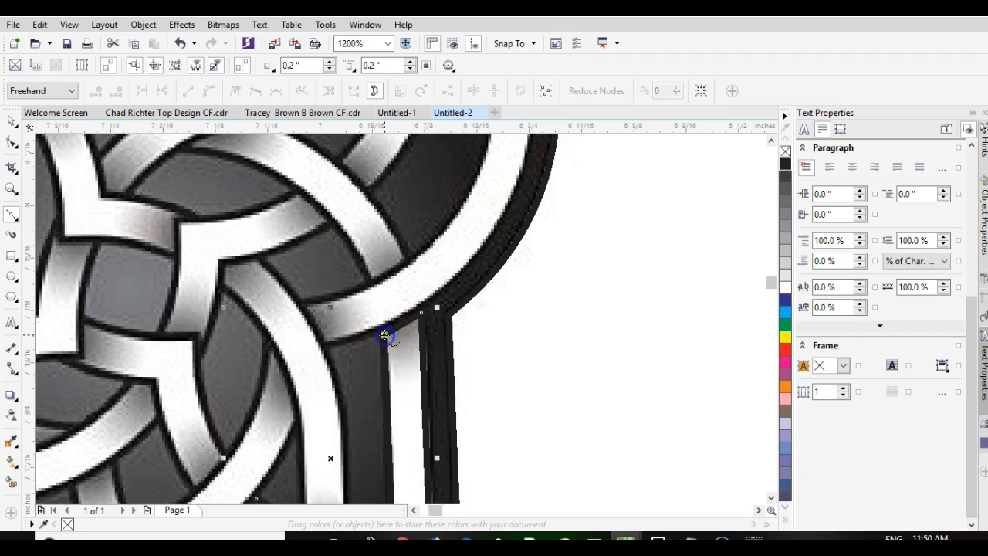
- Select all nodes of the traced lower-right band shape and convert its line segments to curves
scroll(401, 319, "down", 3)
scroll(400, 319, "up", 2)
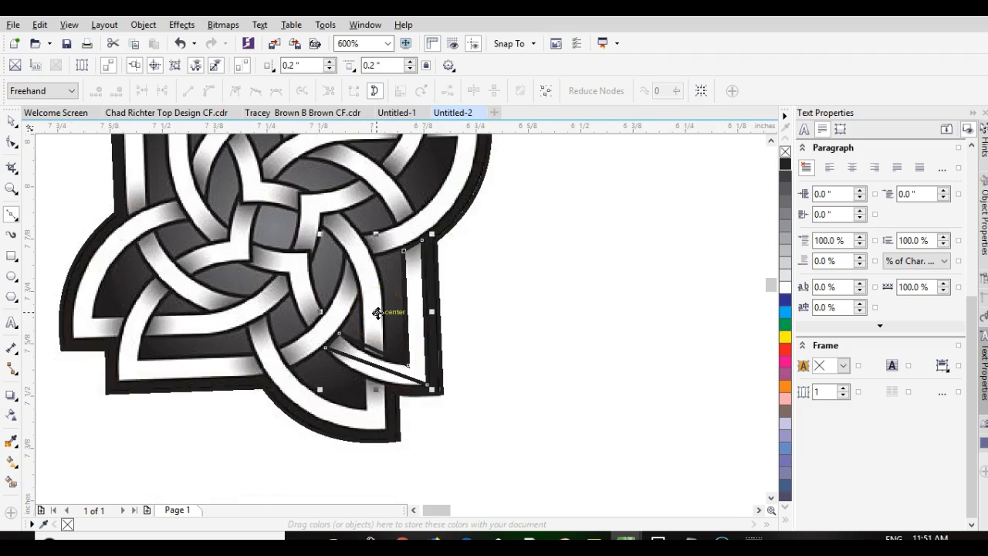
left_click(378, 313)
mouse_move(518, 228)
left_mouse_down()
mouse_move(455, 218)
mouse_move(373, 238)
mouse_move(294, 314)
mouse_move(308, 405)
mouse_move(396, 424)
mouse_move(443, 420)
mouse_move(509, 345)
left_mouse_up()
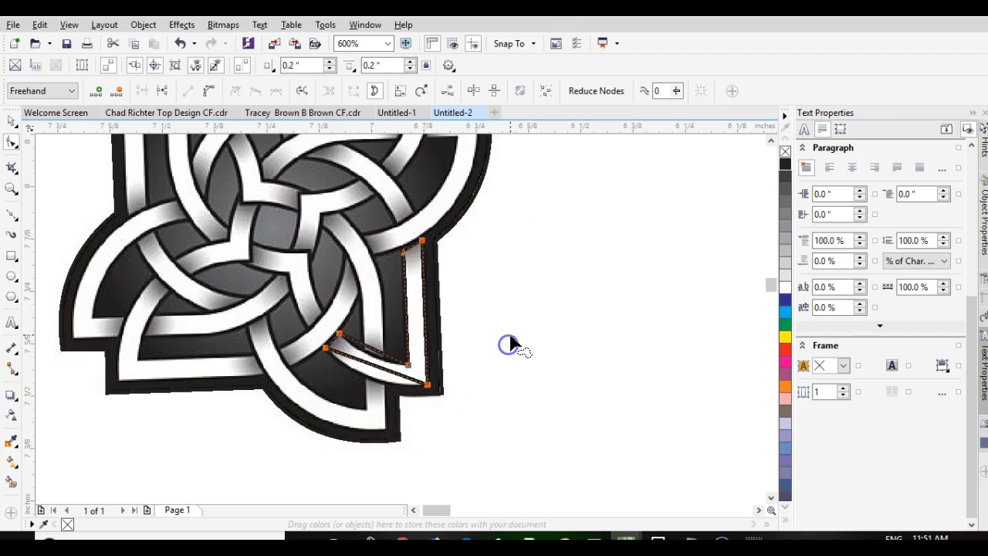
left_click(208, 91)
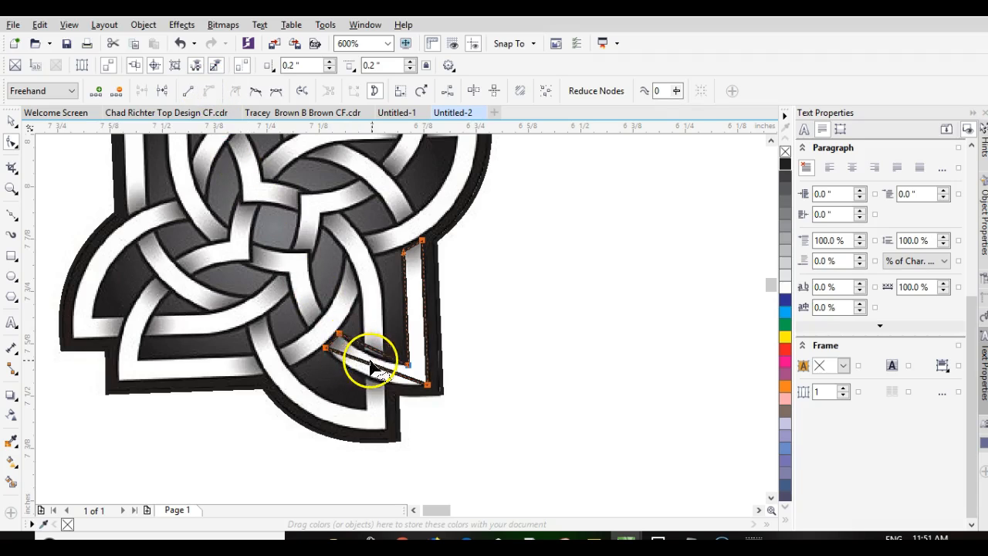
- Bend the outer and inner segments of the band's lower arm to follow the curved white band
scroll(375, 353, "up", 1)
left_click(423, 350)
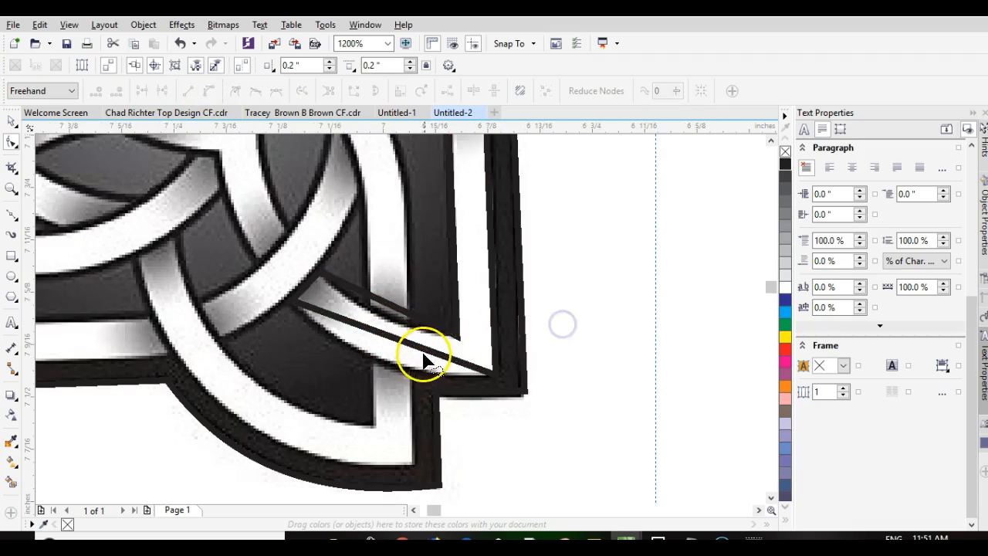
left_click_drag(396, 340, 385, 360)
left_click(388, 308)
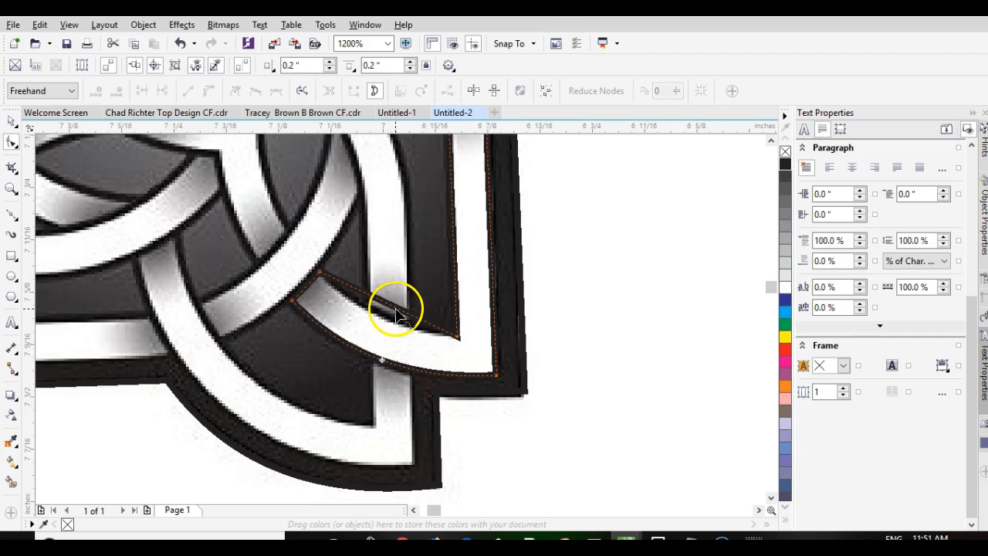
left_click_drag(396, 314, 388, 318)
scroll(398, 317, "down", 1)
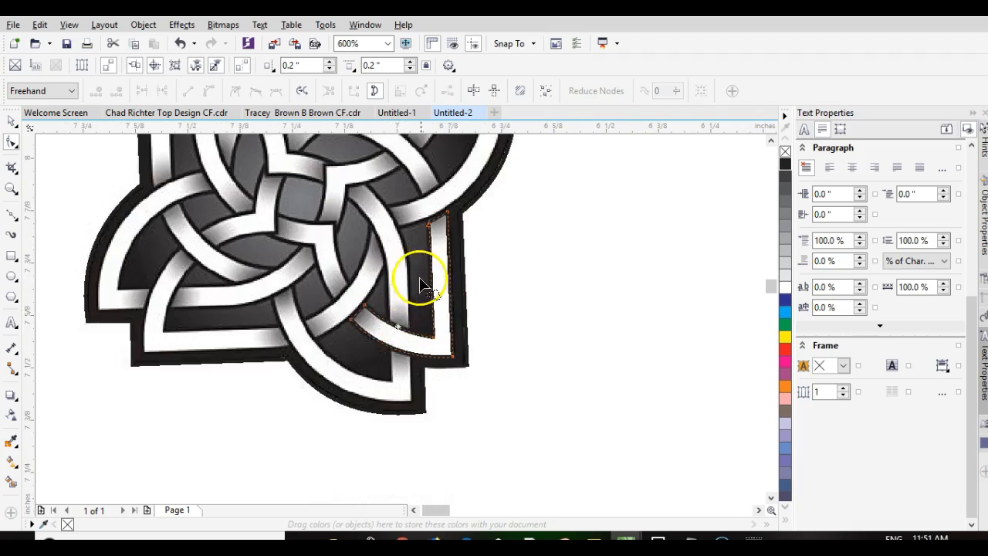
scroll(421, 286, "down", 1)
scroll(421, 285, "up", 1)
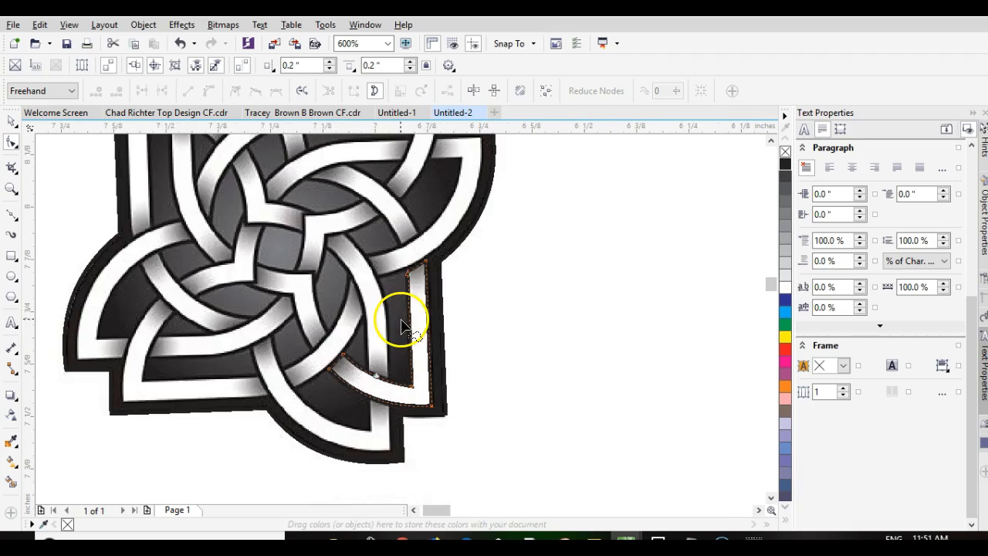
- Duplicate the finished band shape and move the copy over the knot's upper-right arm
left_click(9, 124)
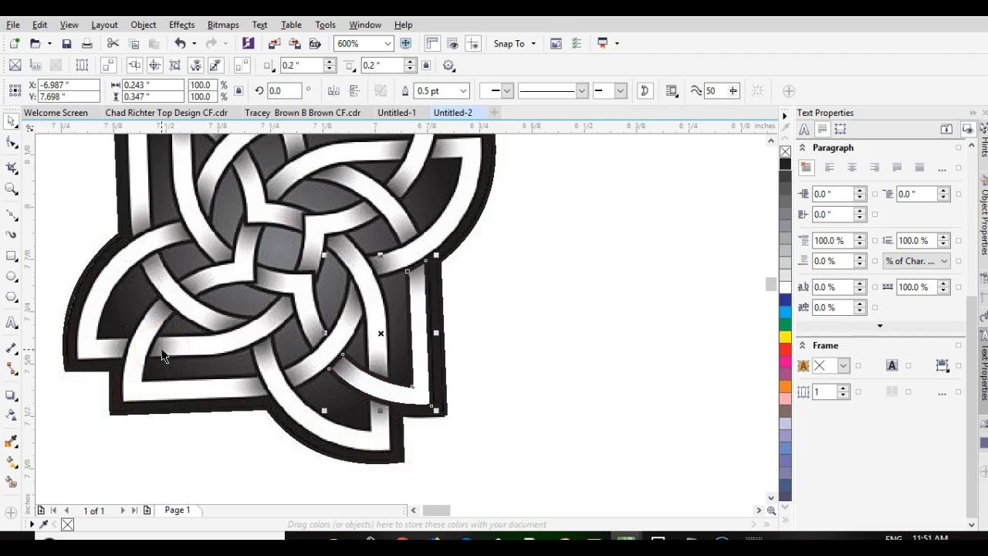
key("ctrl+d")
scroll(404, 317, "down", 1)
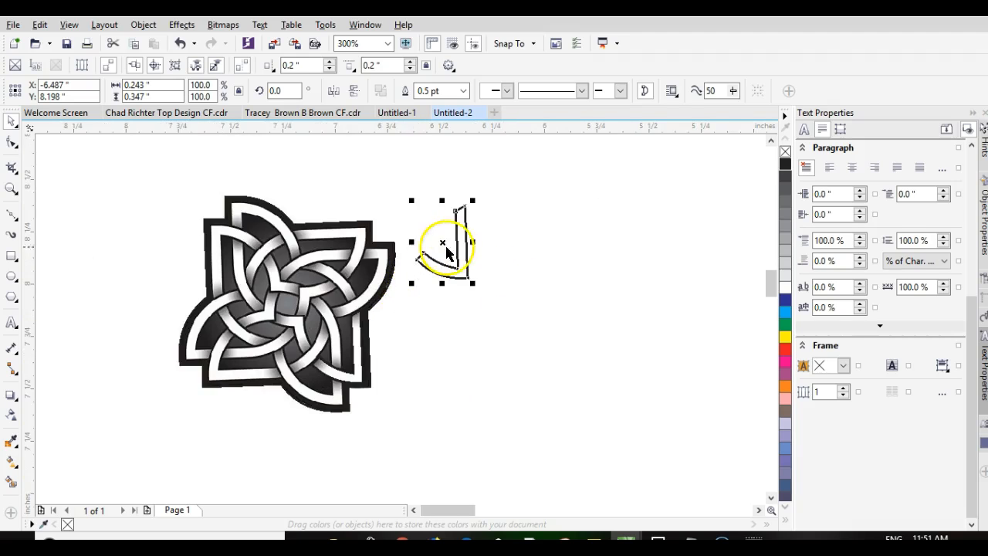
left_click_drag(441, 240, 328, 245)
- Rotate the duplicated band shape about 90.36° to match the direction of the upper-right arm
left_click(329, 244)
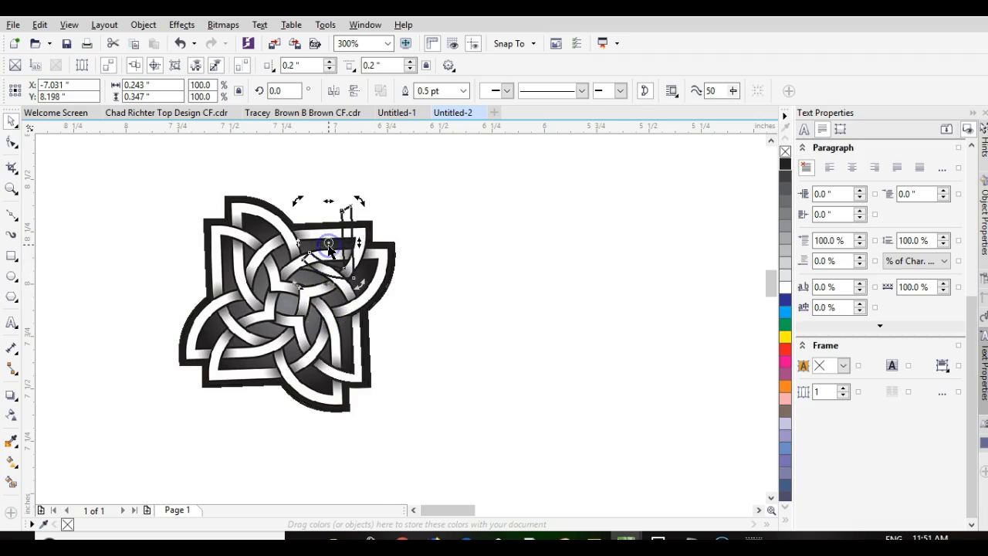
scroll(328, 245, "up", 2)
left_click_drag(401, 328, 471, 263)
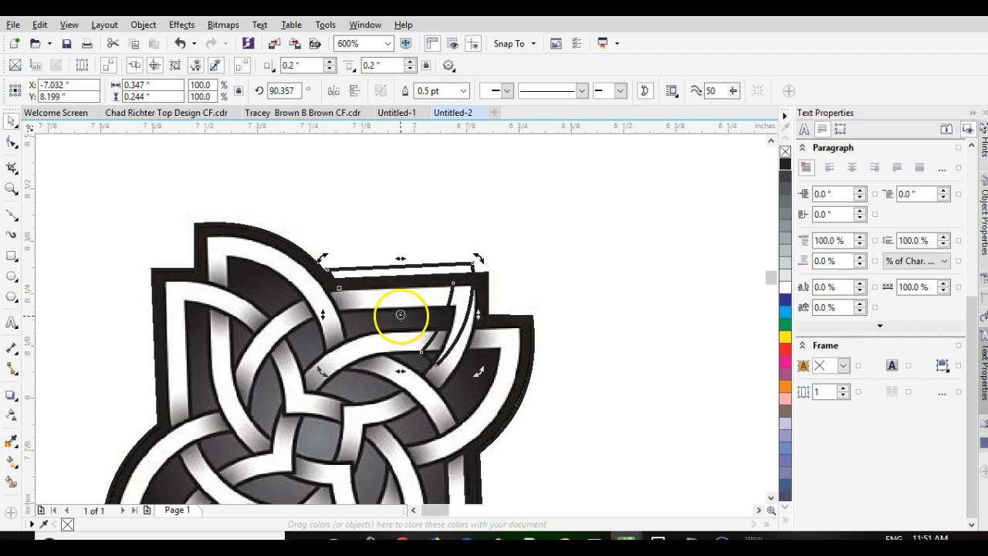
- Move the rotated band shape down onto the upper-right white band and check its alignment with the band's edges
left_click(400, 314)
left_click_drag(401, 314, 405, 337)
scroll(405, 337, "up", 1)
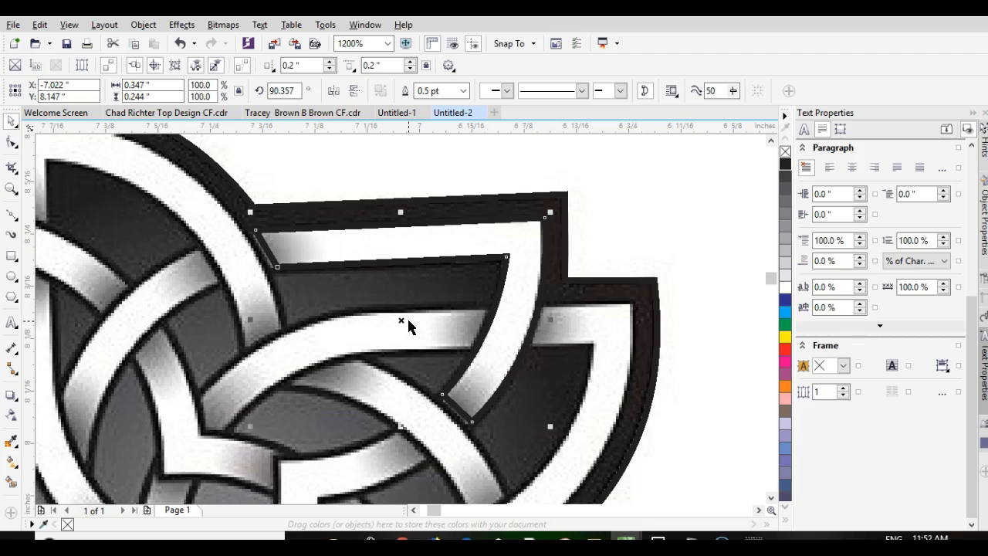
scroll(289, 264, "up", 1)
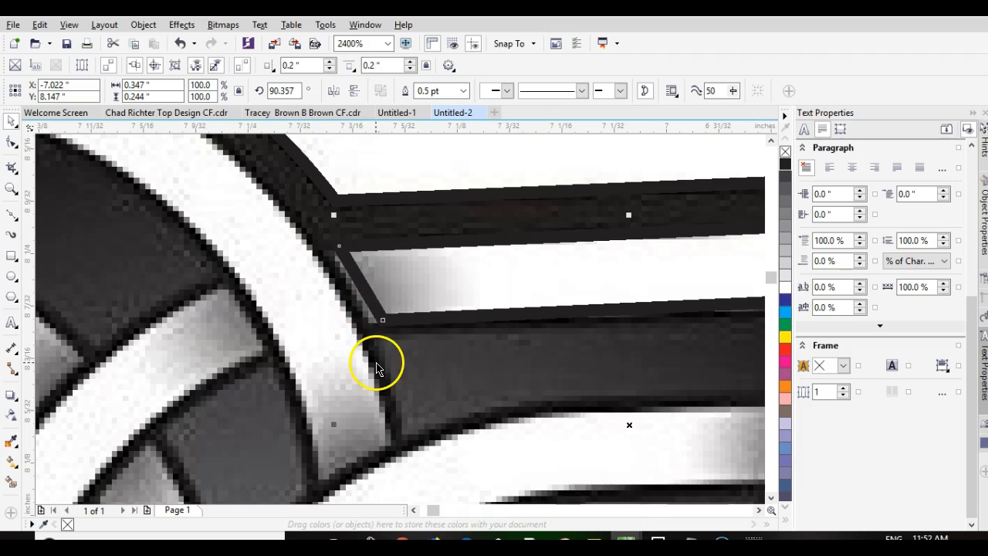
scroll(375, 359, "down", 2)
scroll(401, 325, "down", 2)
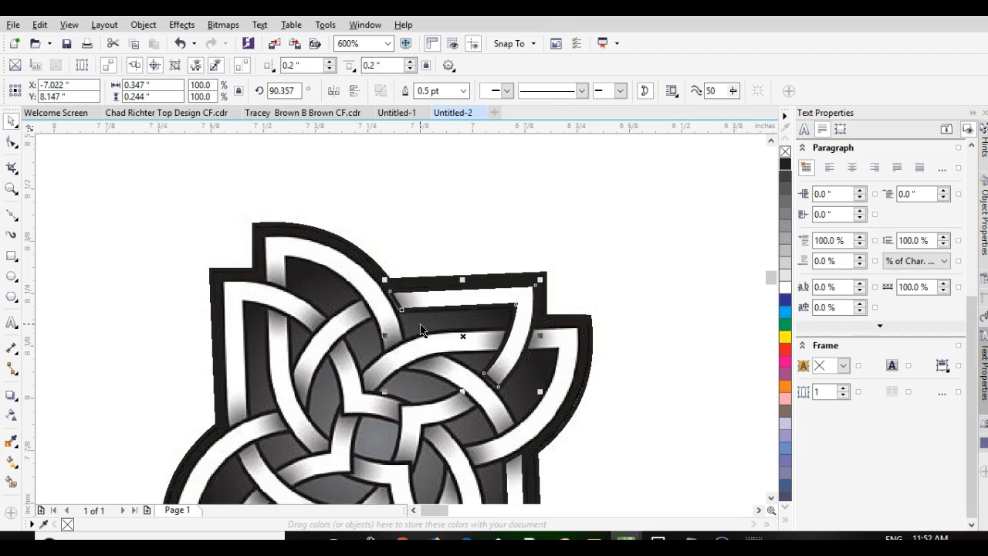
- Duplicate the band shape with another quarter turn, to about 180.7°, and align the copy on the knot's upper-left white band
key("ctrl+d")
scroll(409, 317, "down", 1)
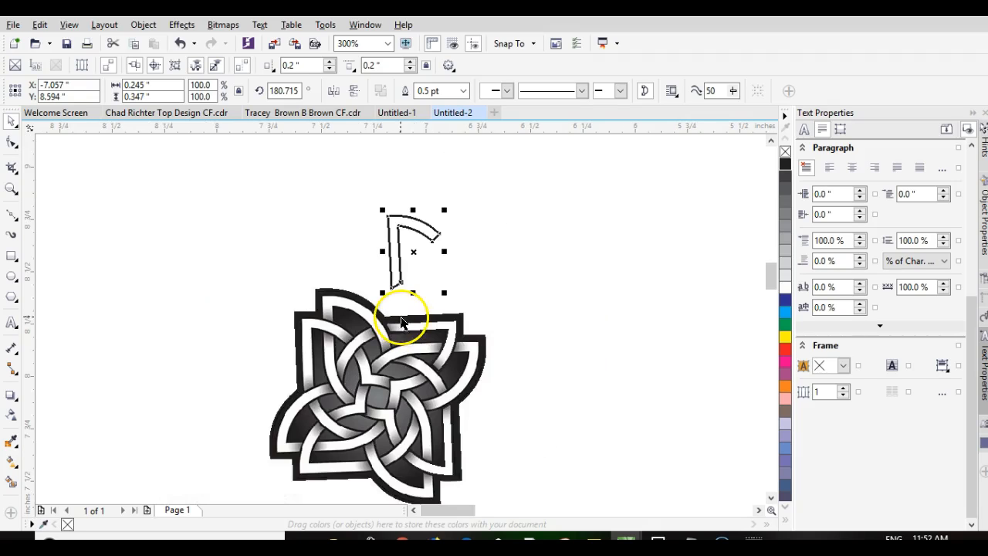
left_click_drag(415, 250, 328, 354)
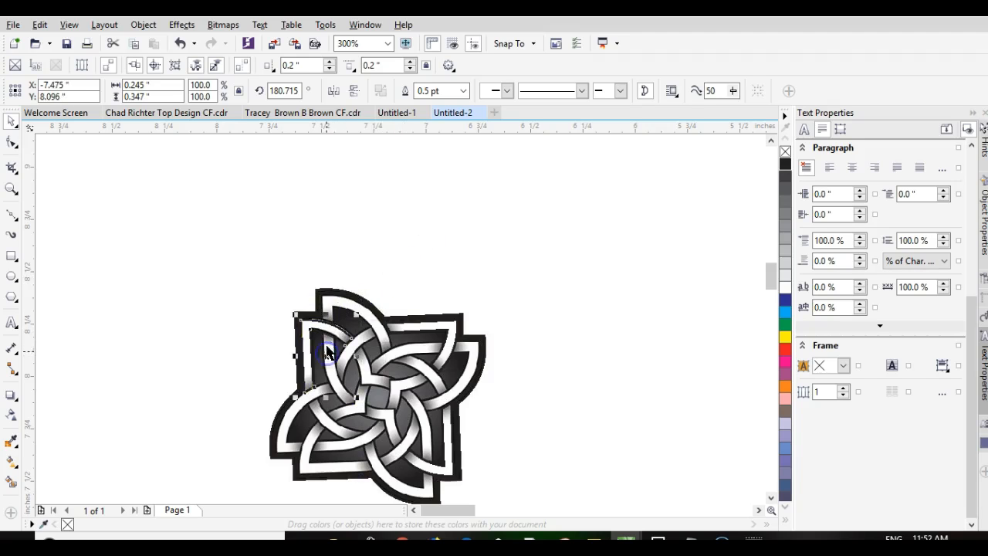
scroll(396, 328, "up", 5)
left_click_drag(392, 332, 397, 325)
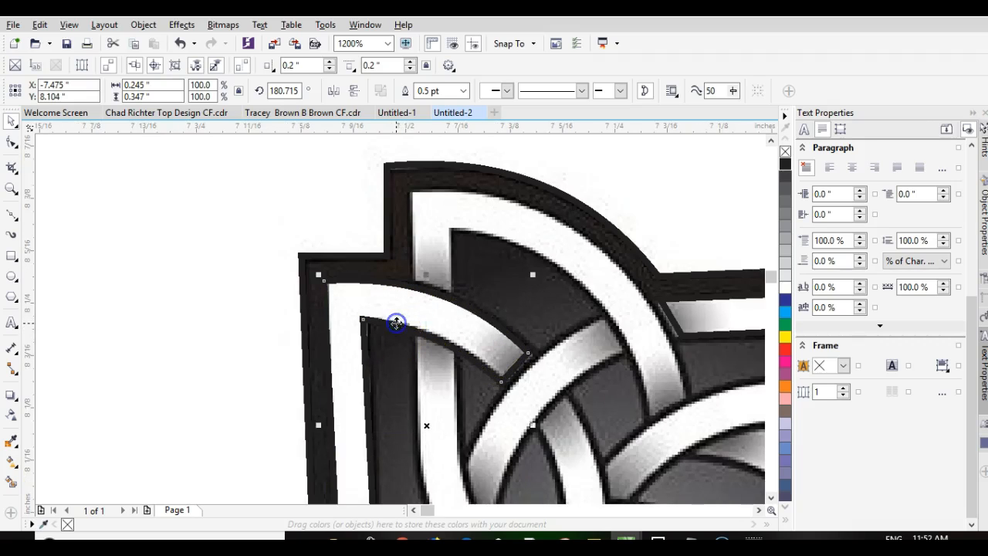
scroll(398, 321, "down", 5)
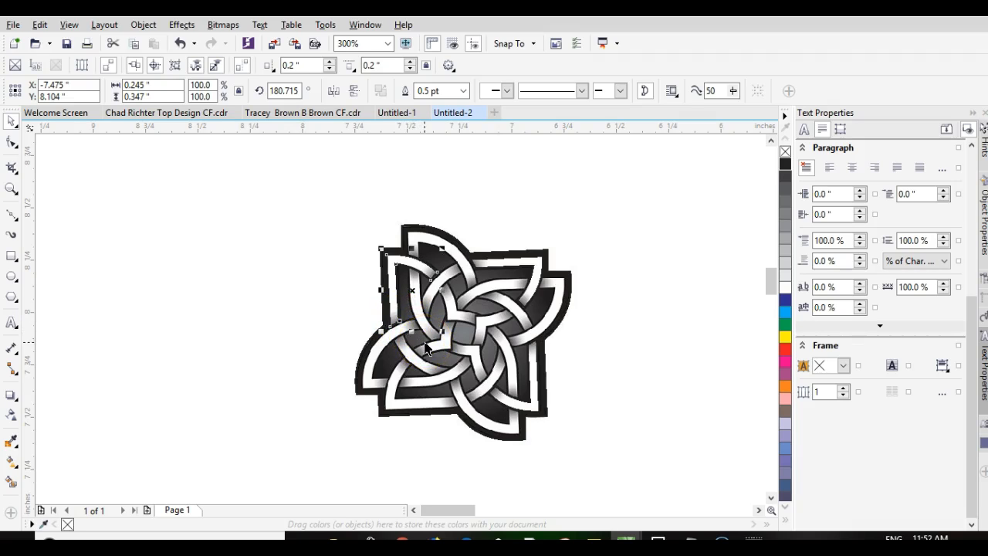
- Make another copy of the band shape rotated to about 271.07° and align it on the knot's lower-left white band
key("ctrl+v")
mouse_move(319, 299)
left_mouse_down()
mouse_move(348, 344)
mouse_move(420, 383)
left_mouse_up()
scroll(420, 383, "up", 4)
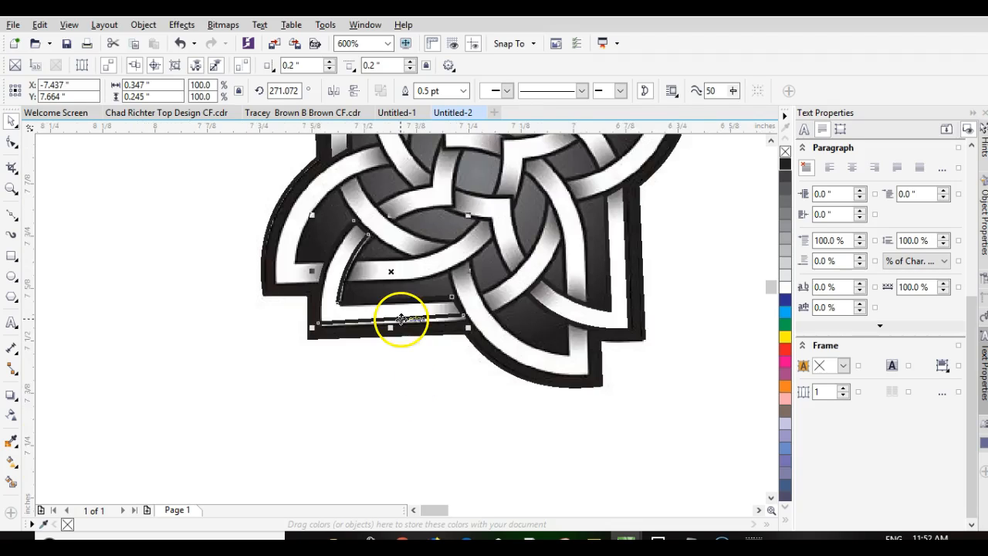
left_click_drag(408, 320, 411, 330)
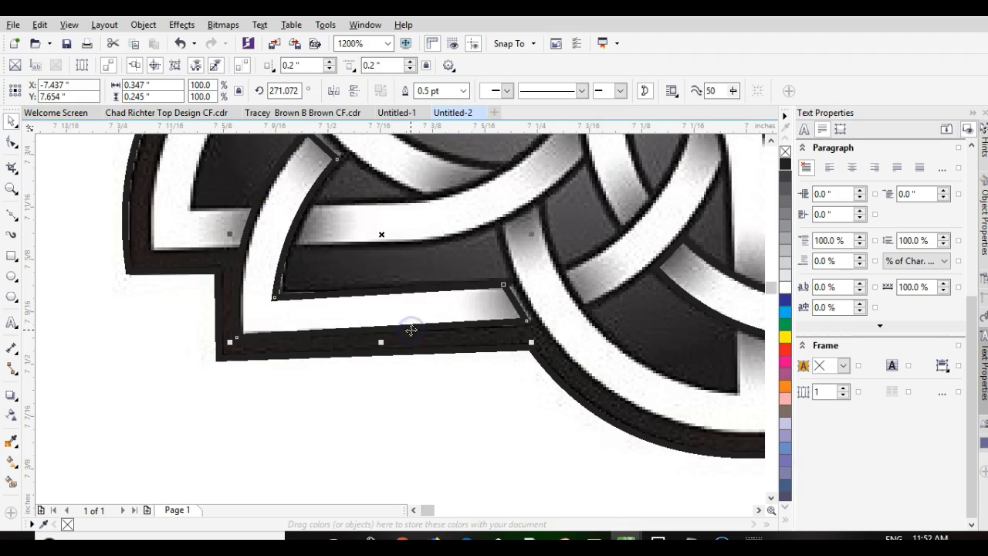
scroll(406, 315, "down", 2)
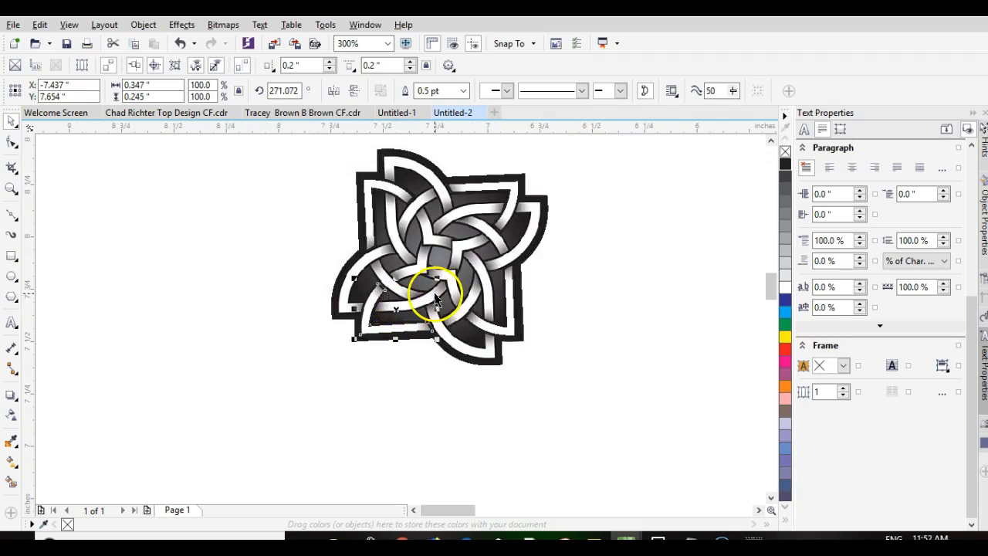
scroll(430, 286, "up", 1)
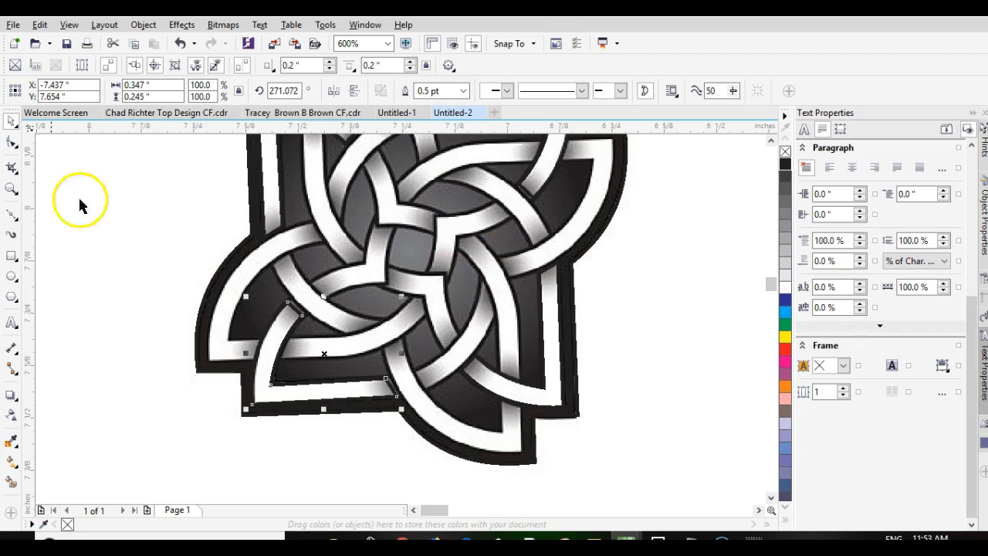
- Trace a closed straight-segment outline around the curved white band on the knot's bottom lobe, placing a node at each of its six corners
left_click(10, 218)
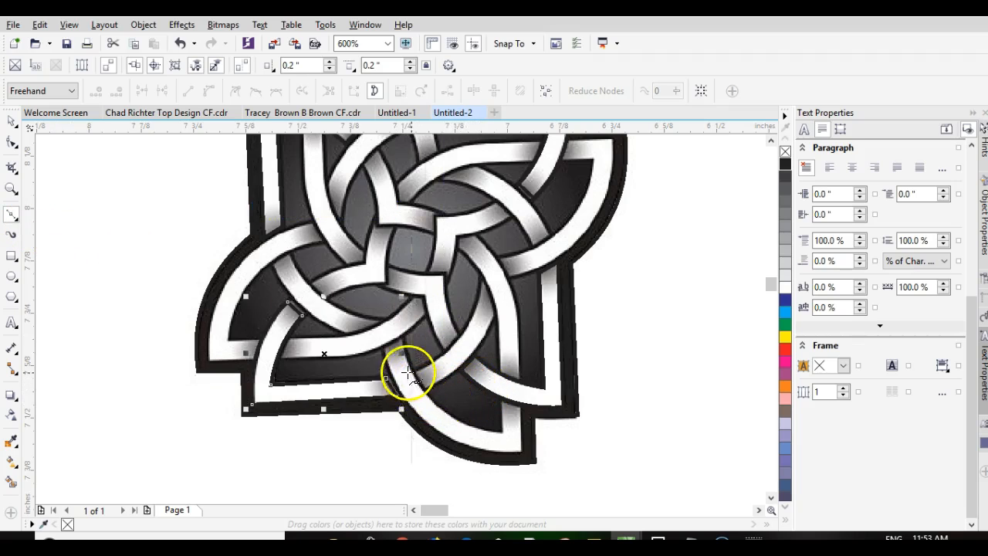
scroll(416, 374, "up", 1)
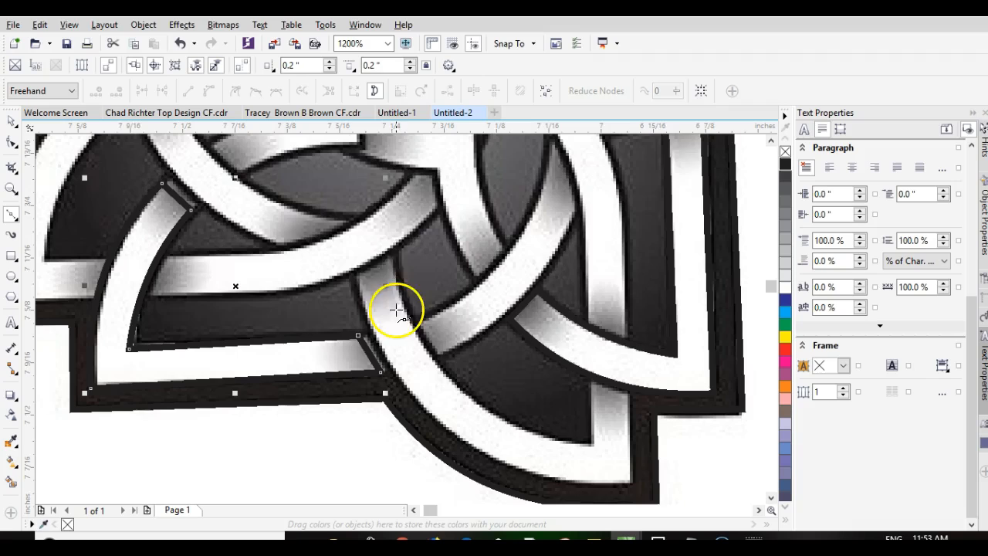
left_click(355, 277)
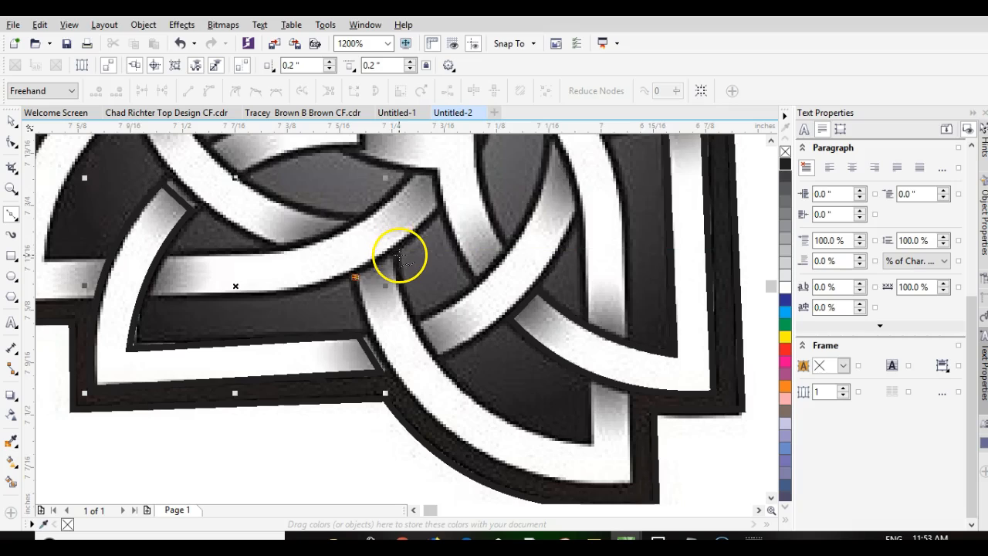
left_click(399, 255)
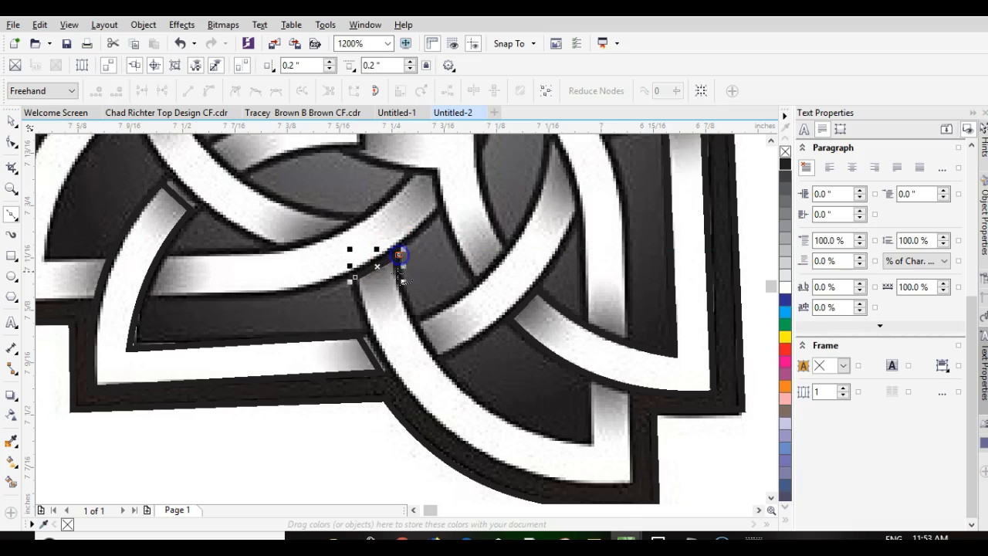
left_click(591, 444)
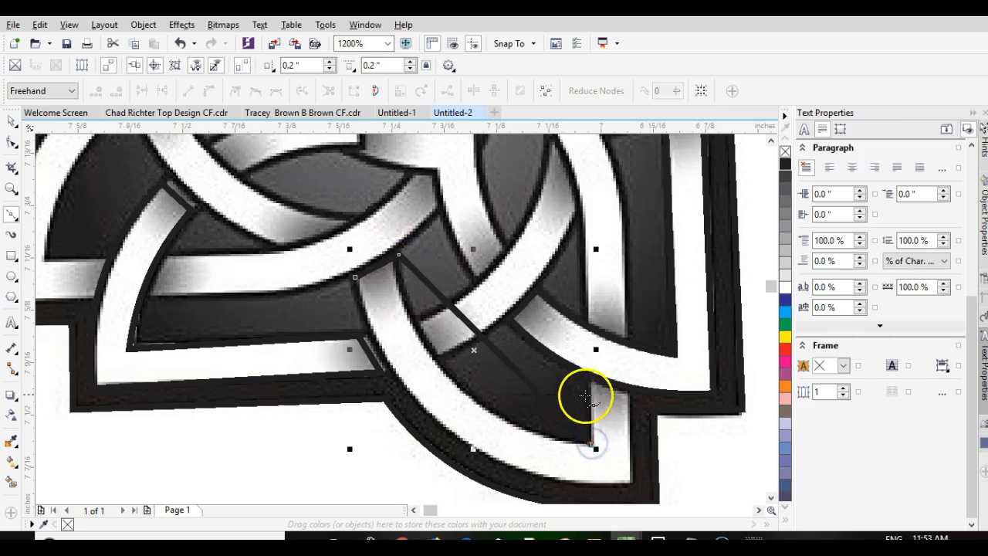
left_click(591, 384)
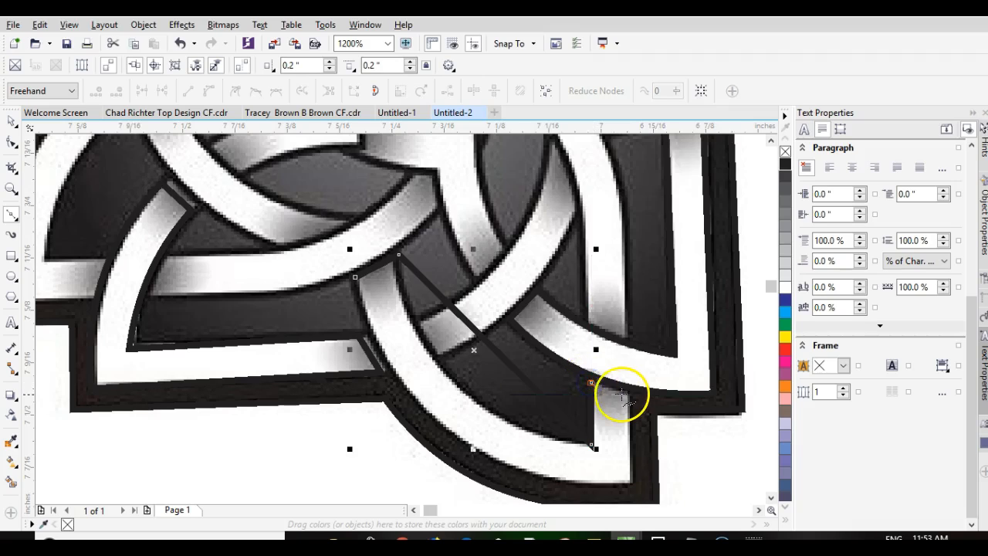
left_click(630, 396)
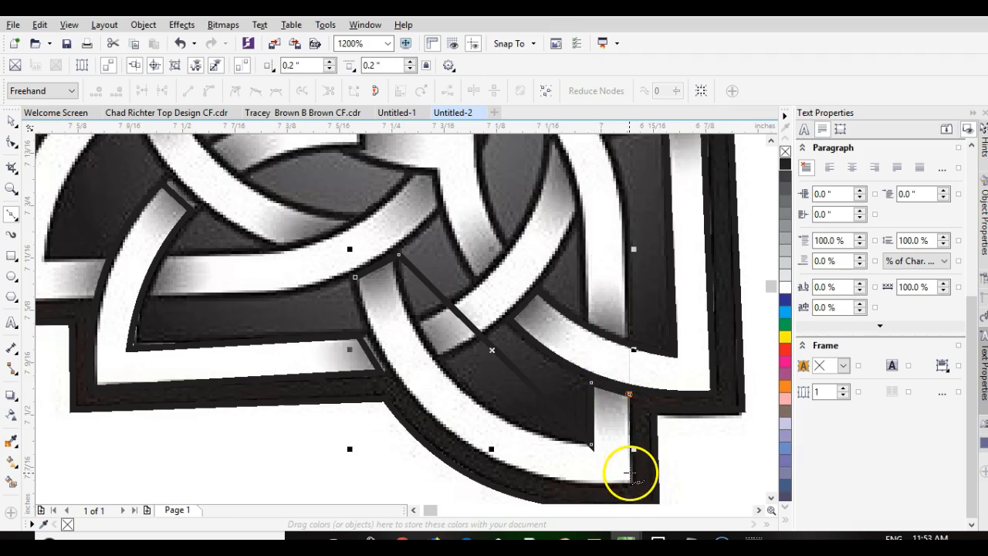
left_click(630, 483)
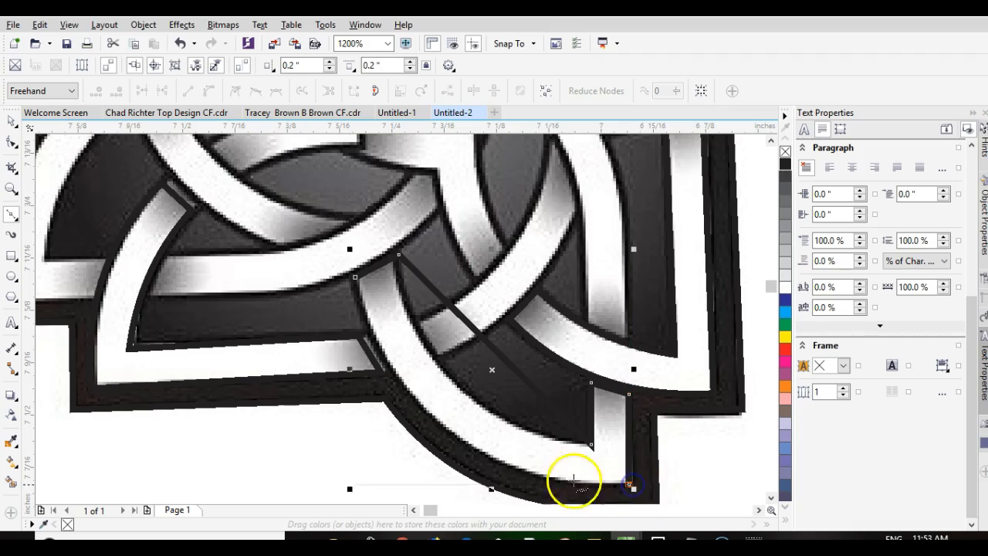
left_click(355, 277)
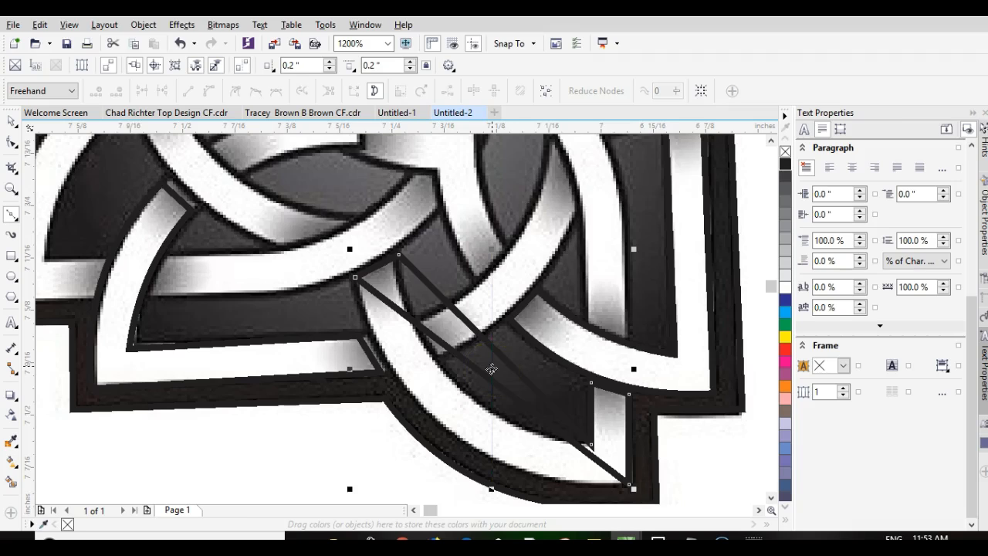
- Convert the traced outline's segments to curves and bend its two long edges to follow the bottom lobe's curved white band
key("F10")
mouse_move(513, 255)
left_mouse_down()
mouse_move(405, 222)
mouse_move(341, 234)
mouse_move(339, 301)
left_mouse_up()
mouse_move(482, 485)
left_mouse_down()
mouse_move(637, 499)
mouse_move(695, 457)
mouse_move(706, 381)
mouse_move(695, 346)
left_mouse_up()
left_click(207, 90)
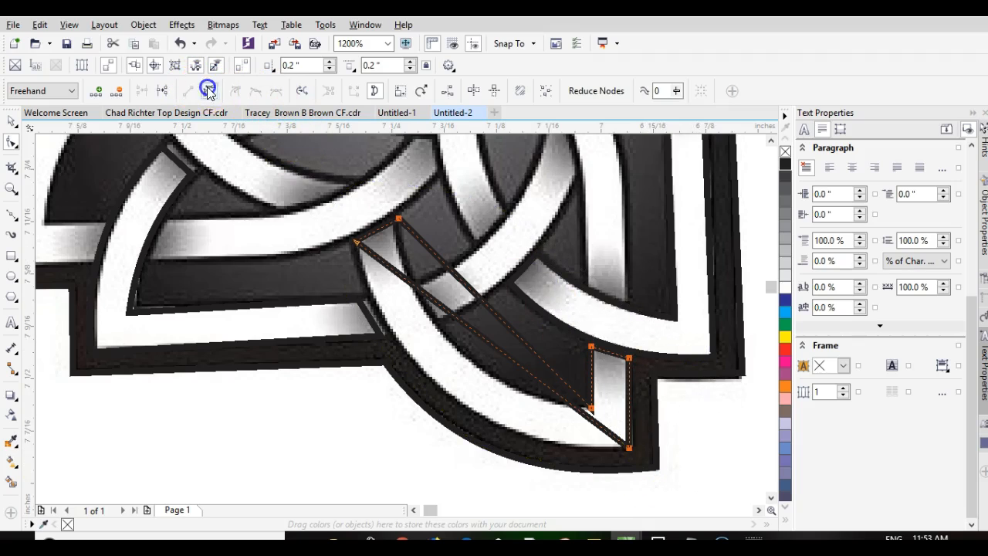
left_click(480, 339)
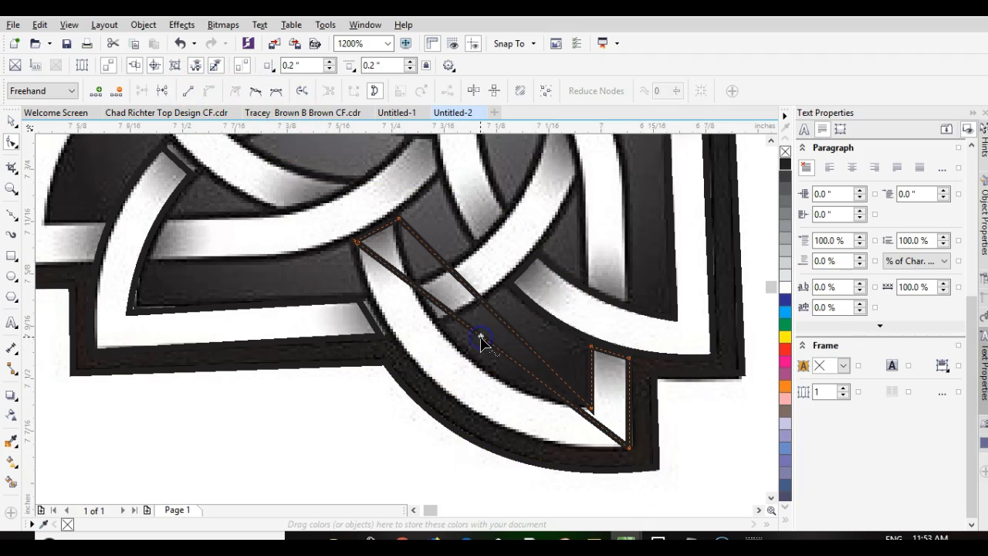
left_click_drag(481, 337, 449, 390)
left_click(491, 319)
left_click_drag(492, 318, 451, 341)
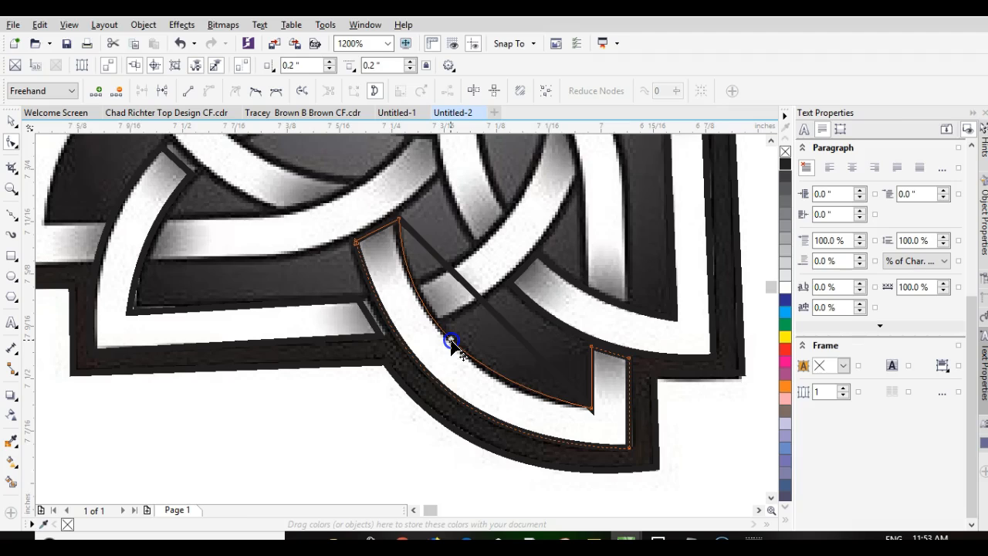
left_click(451, 341)
scroll(403, 320, "down", 4)
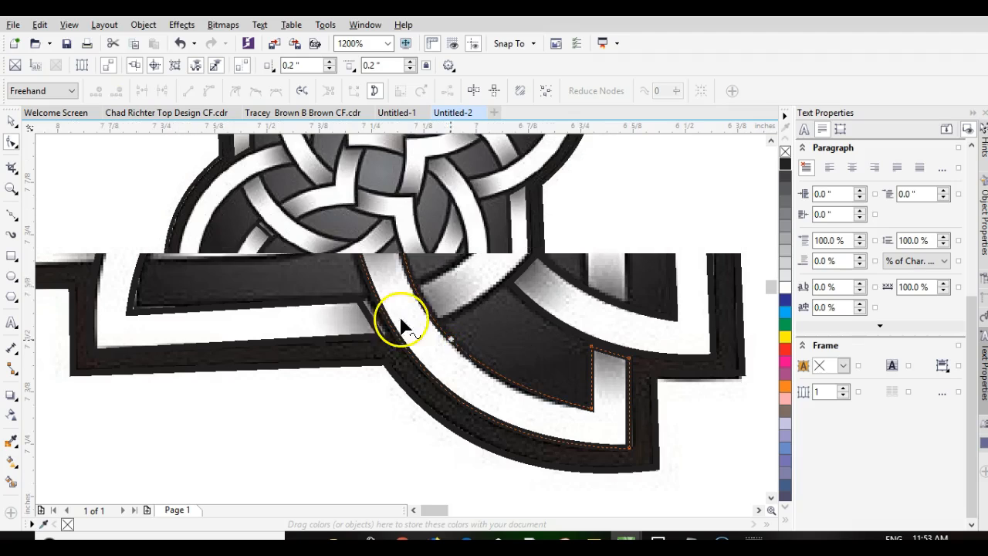
scroll(398, 320, "up", 2)
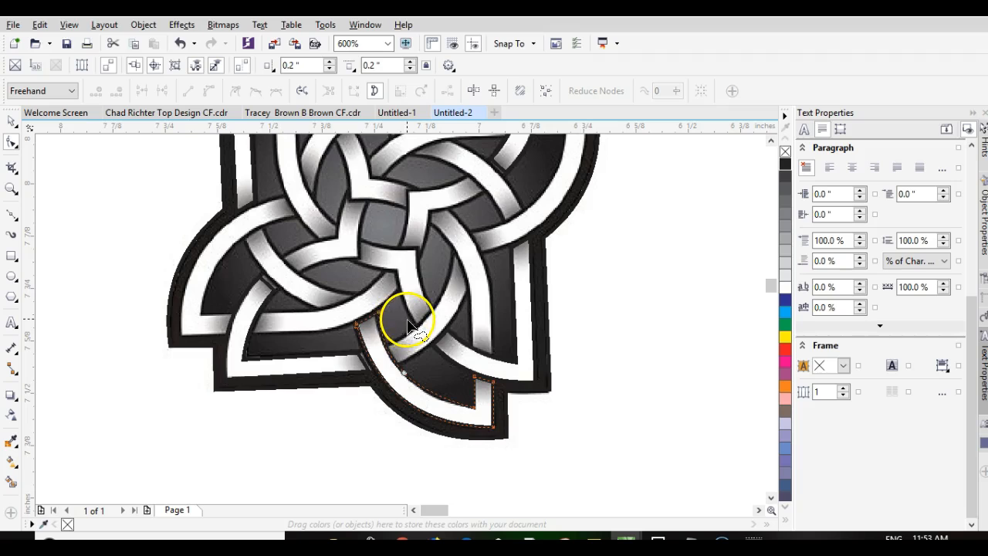
- Duplicate the finished bottom-lobe band shape and rotate the copy about 90.36°
left_click(12, 122)
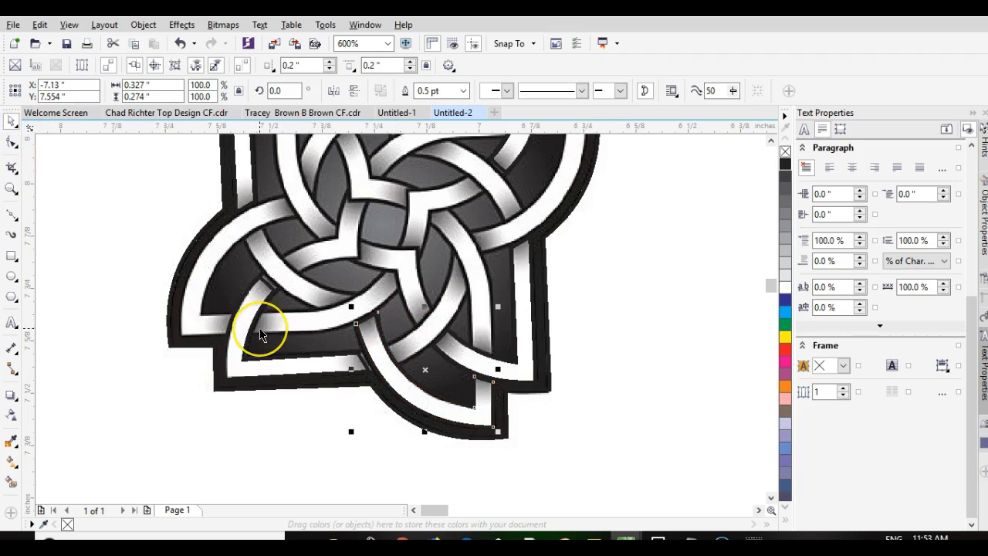
key("ctrl+d")
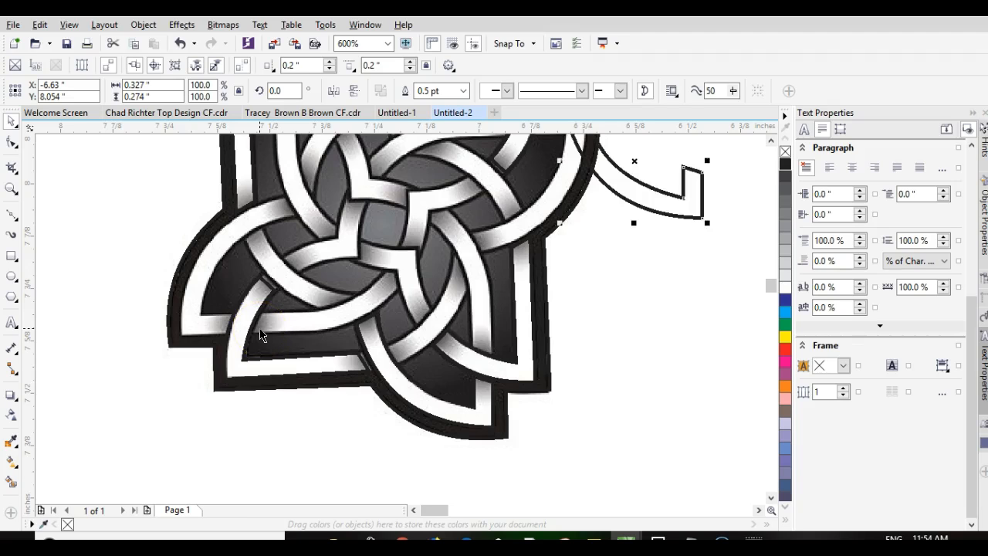
scroll(403, 325, "down", 1)
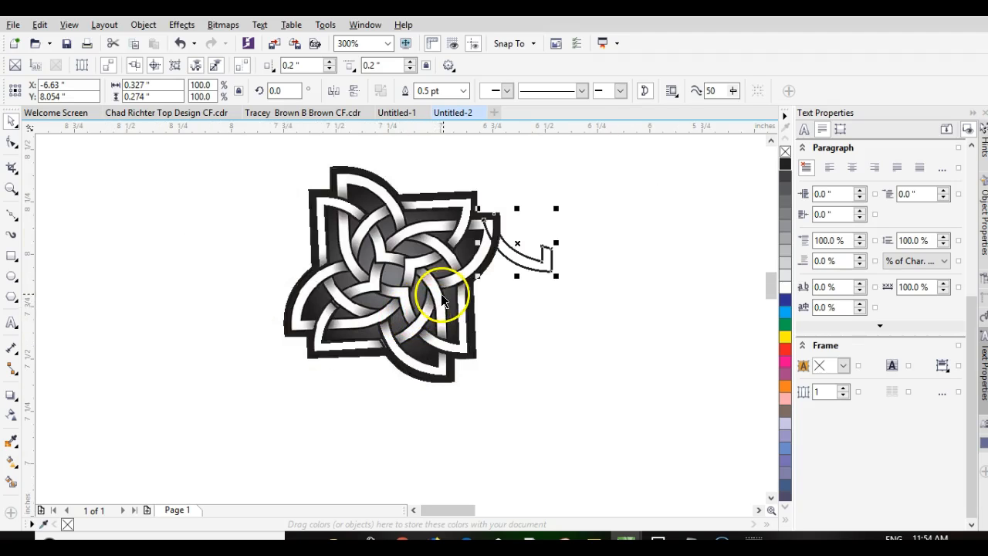
left_click(519, 244)
left_click_drag(559, 280, 544, 213)
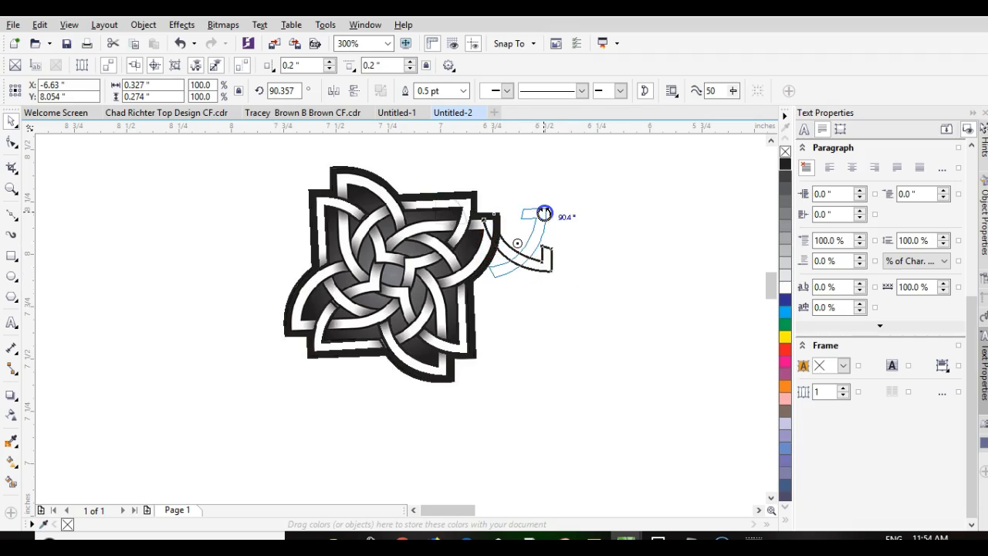
- Move the rotated copy onto the curved white band of the knot's right lobe and align it with the band's edges
left_click(545, 240)
left_click_drag(543, 213, 475, 253)
left_click_drag(464, 254, 448, 233)
scroll(468, 253, "up", 1)
scroll(410, 313, "up", 1)
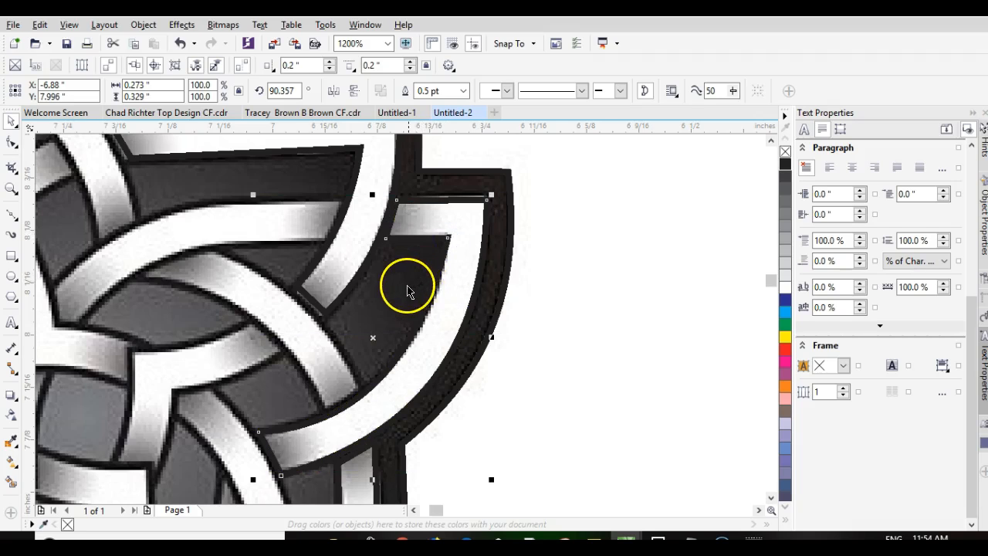
scroll(401, 325, "down", 1)
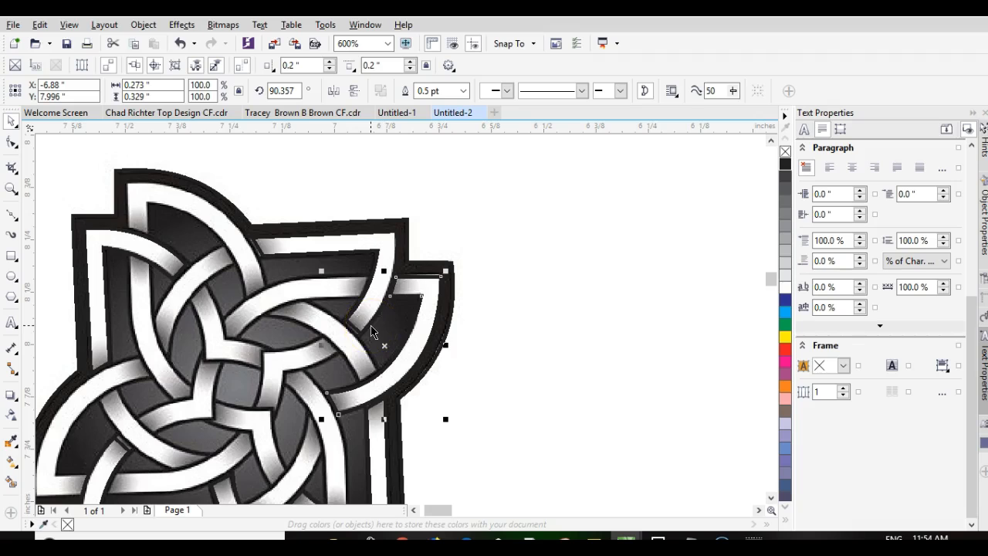
- Duplicate the curved band shape rotated to about 180.7° and place the copy over the white band of the knot's top lobe
key("ctrl+d")
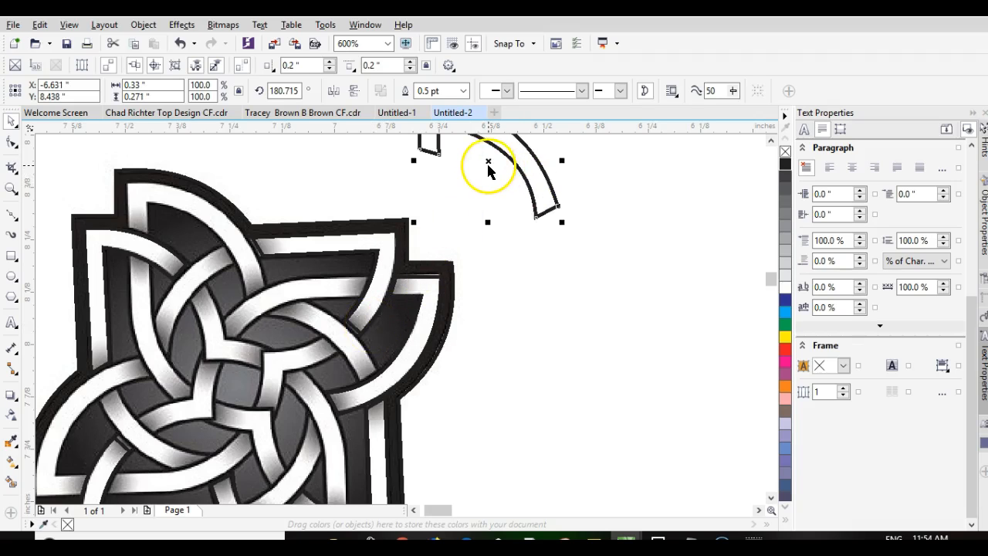
left_click_drag(488, 163, 198, 239)
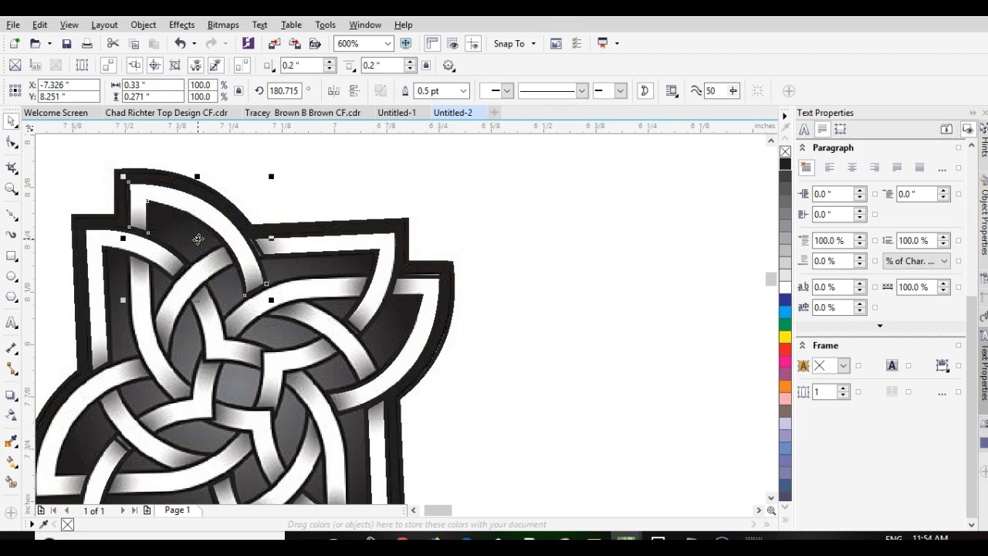
scroll(197, 239, "down", 2)
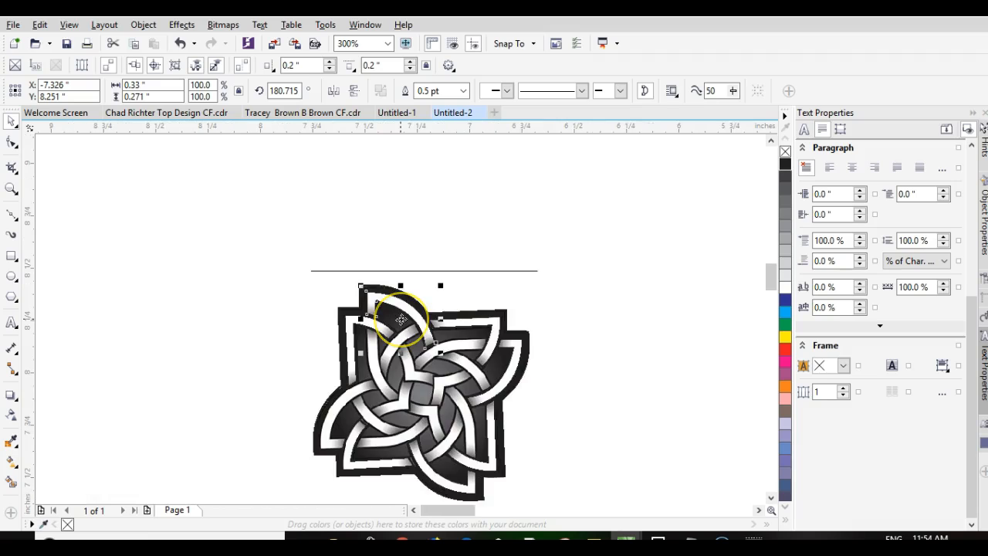
- Add another curved band copy rotated to about 271.07° and place it over the white band of the knot's left lobe
key("ctrl+v")
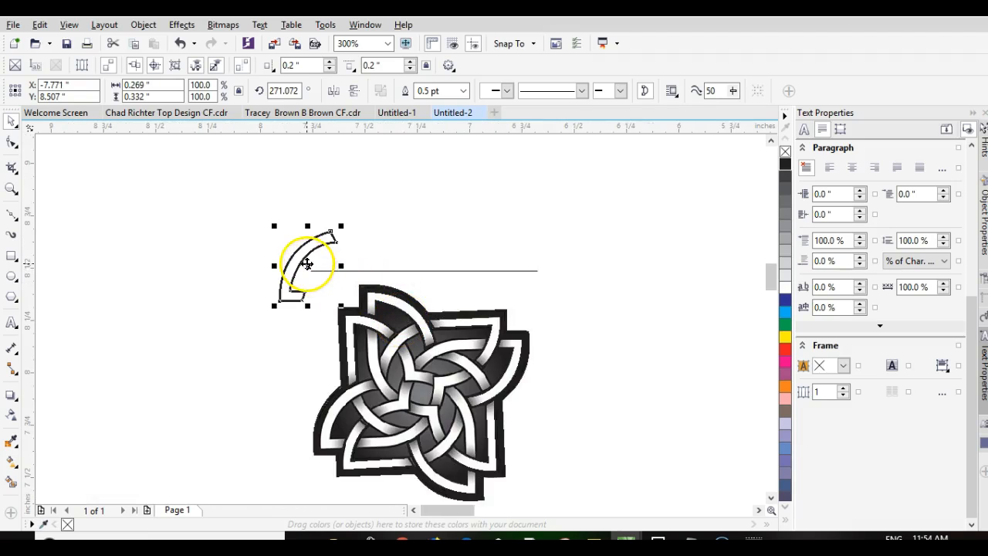
left_click_drag(309, 267, 349, 415)
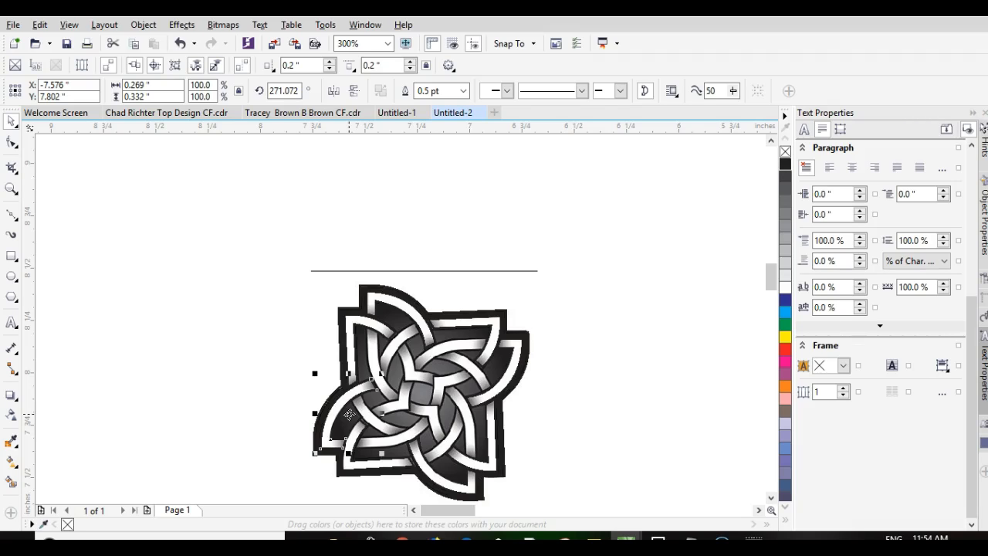
scroll(375, 408, "up", 2)
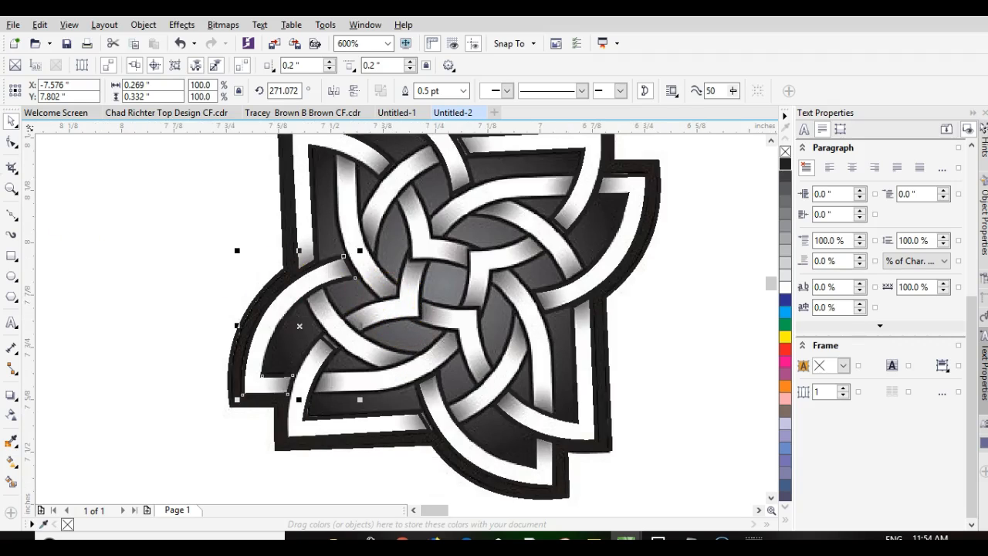
- Fill the curved band shape on the knot's left lobe with dark gray
left_click(10, 217)
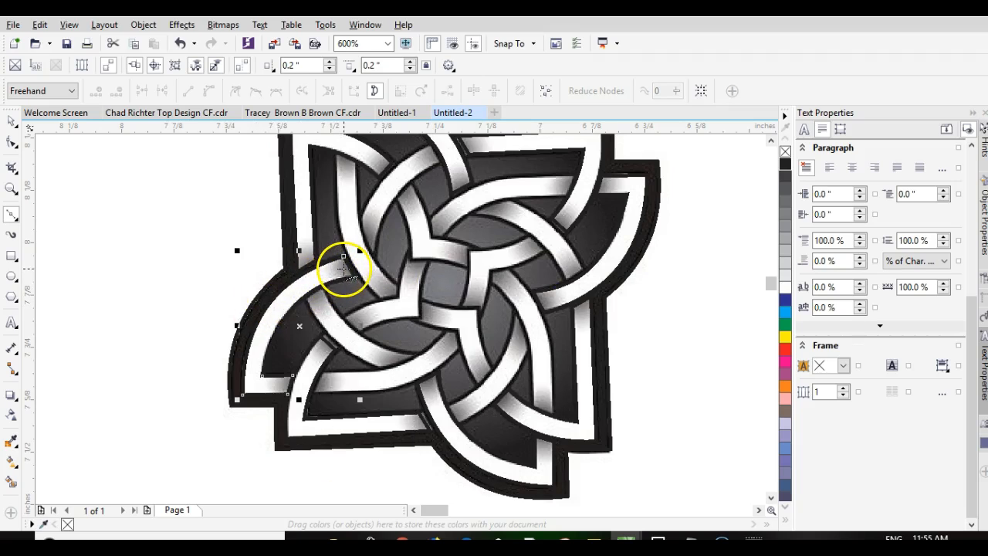
left_click(12, 121)
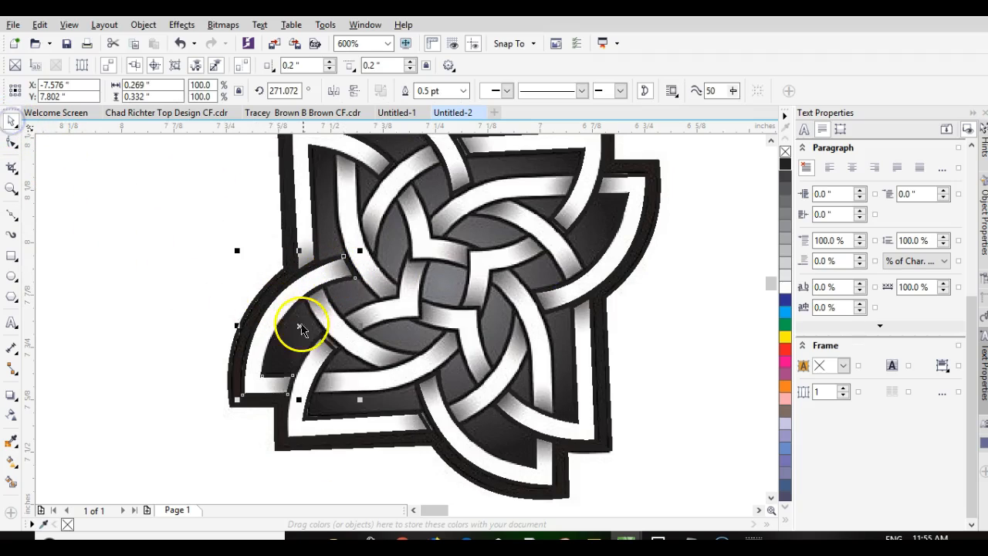
left_click(299, 327)
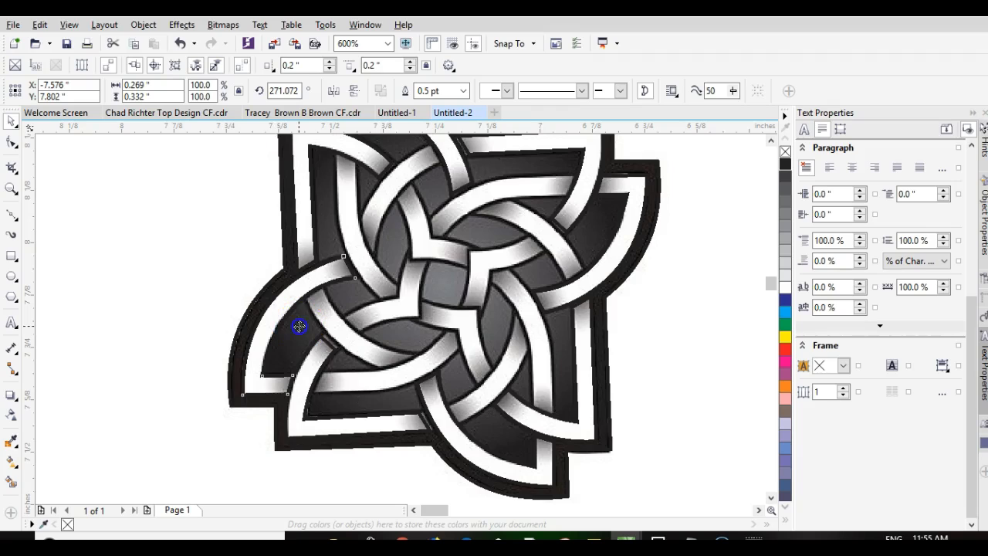
left_click(299, 326)
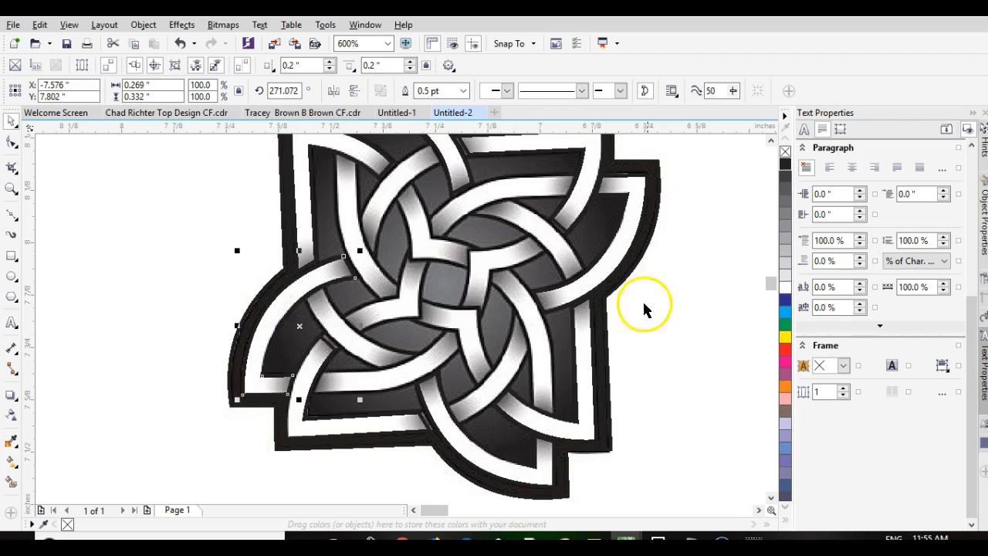
left_click(786, 227)
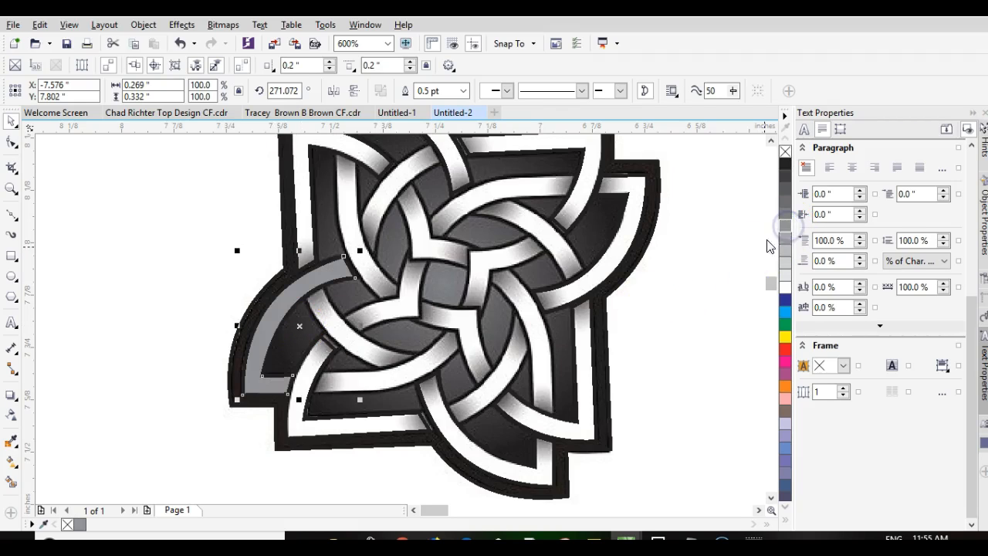
left_click(785, 202)
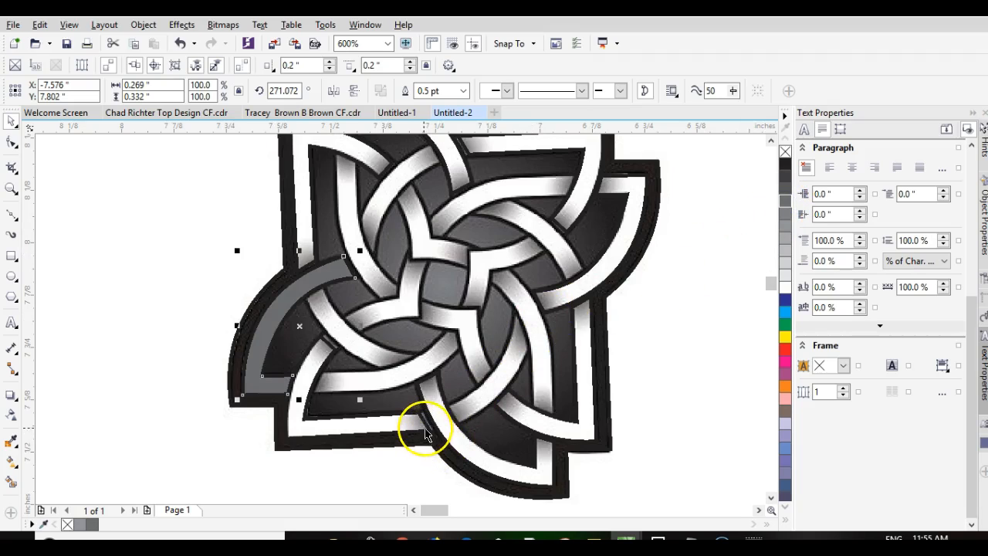
- Fill the lower-left corner band and the bottom-lobe band with the same dark gray
left_click(421, 415)
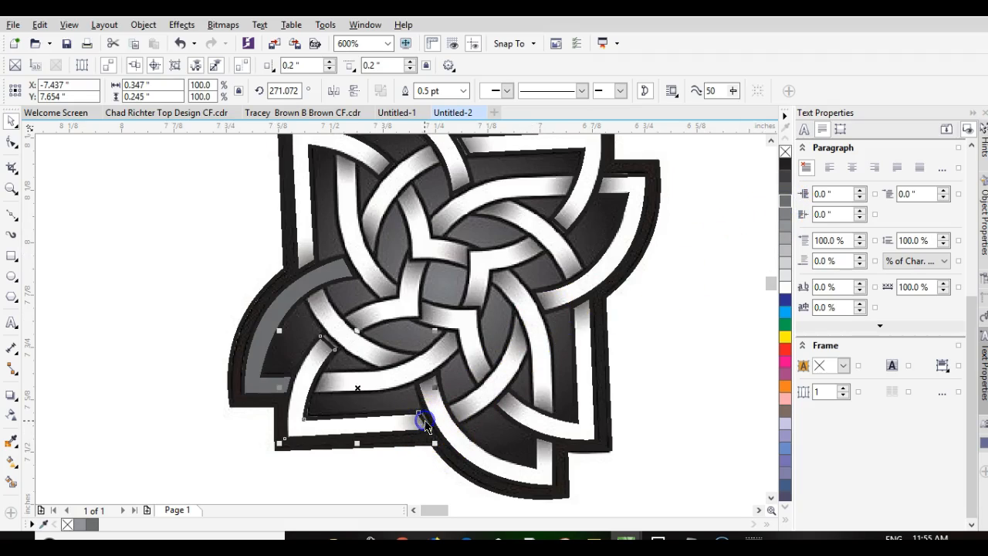
left_click(784, 201)
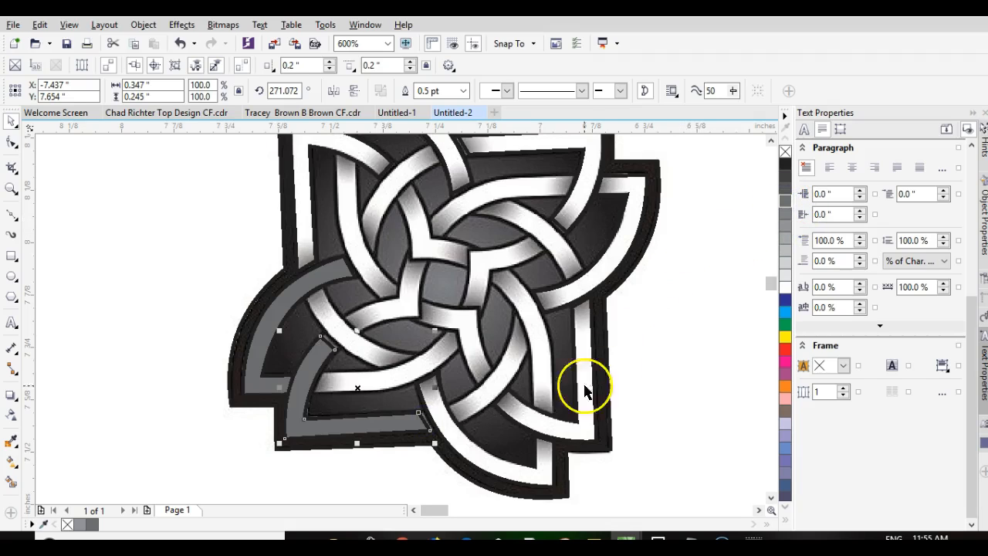
left_click(464, 431)
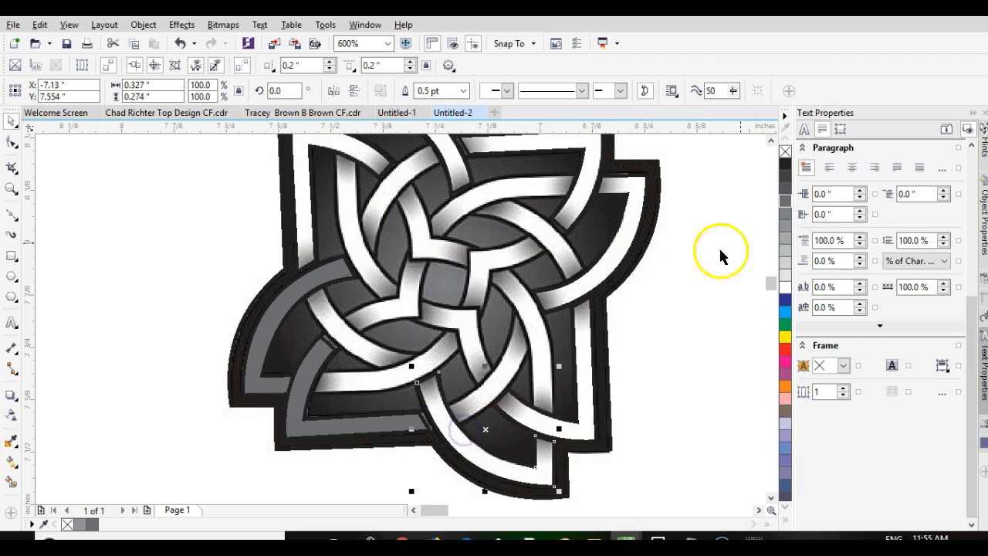
left_click(785, 200)
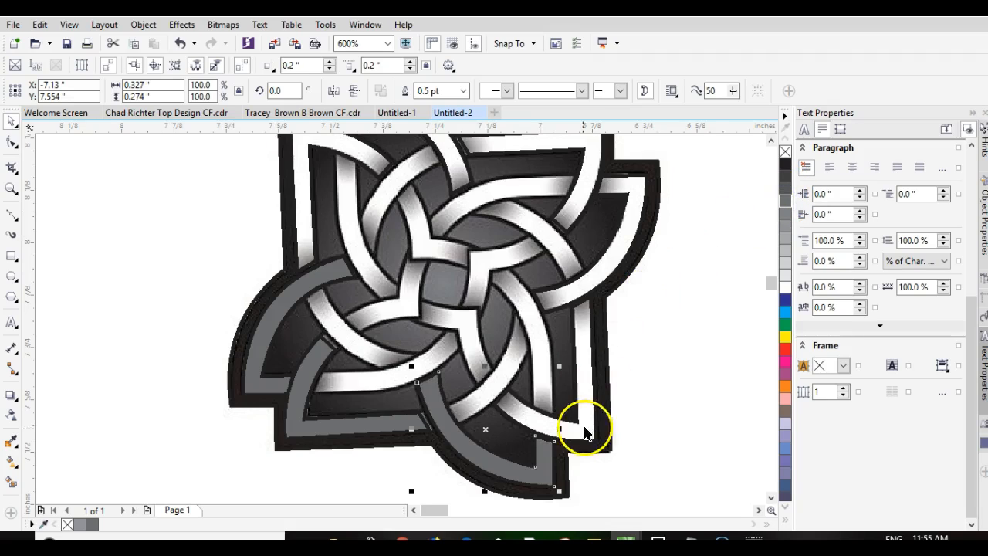
- Apply the same dark gray fill to the lower-right corner, right-lobe and upper-right corner bands
left_click(574, 427)
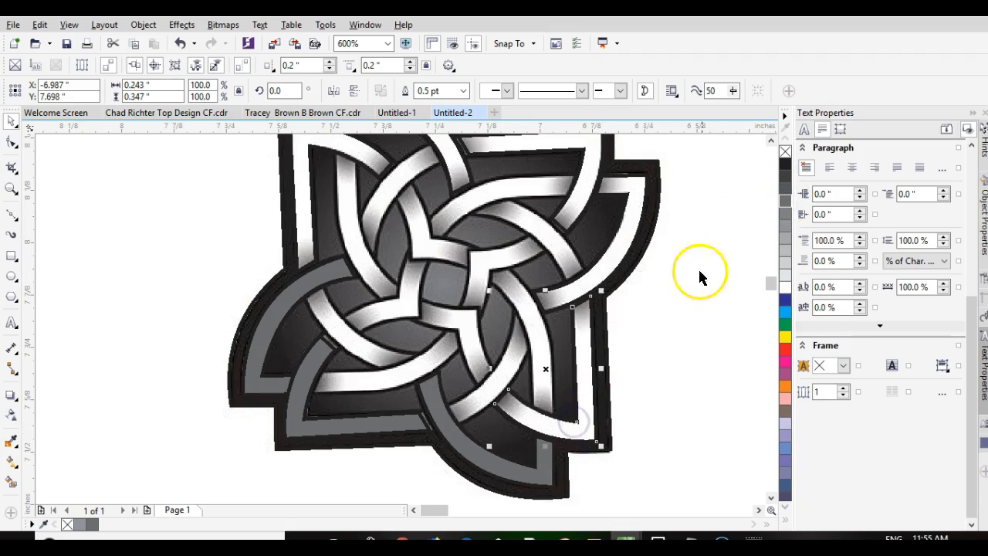
left_click(785, 196)
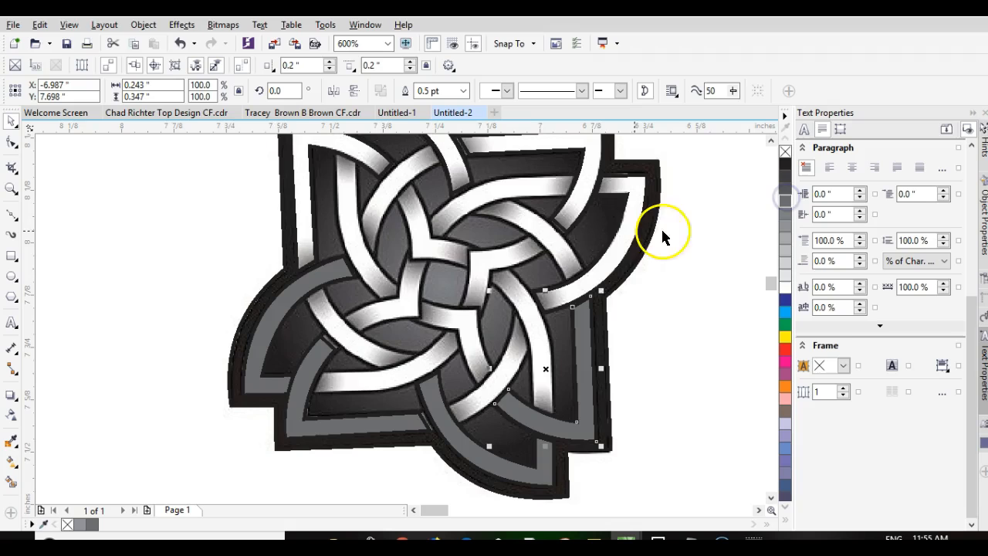
left_click(606, 255)
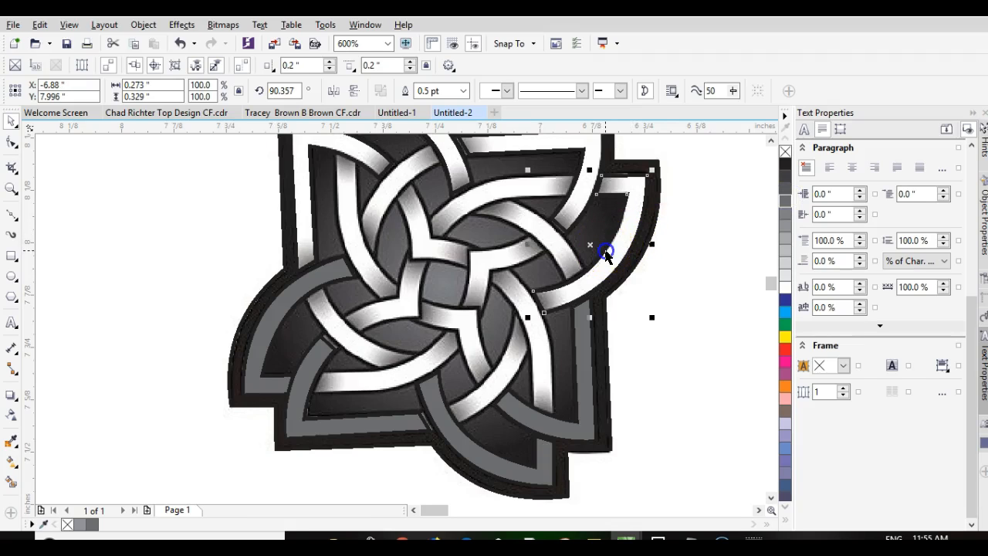
left_click(784, 198)
left_click(563, 210)
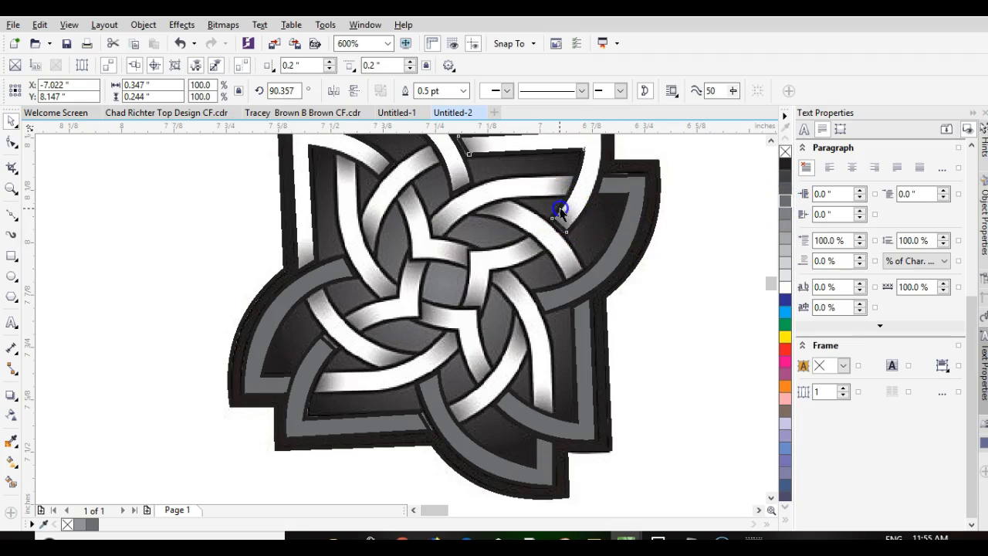
left_click(784, 202)
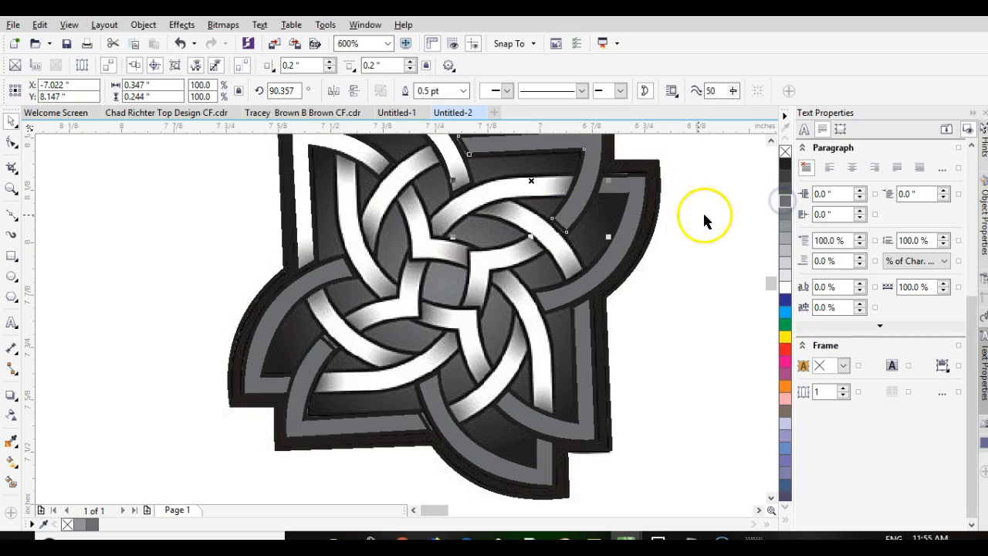
- Fill the top-lobe band and the upper-left corner band with the same dark gray
scroll(463, 212, "down", 2)
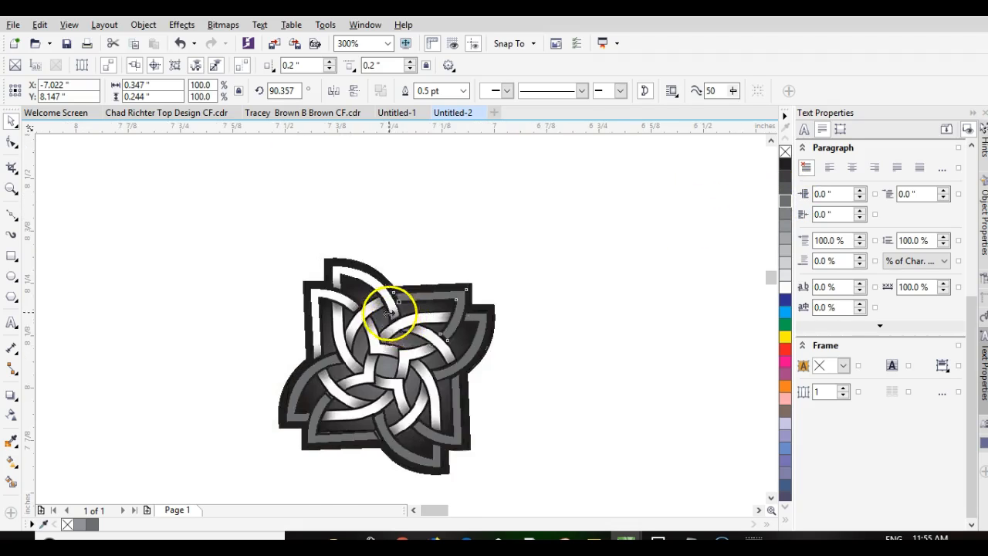
scroll(386, 294, "up", 2)
left_click(377, 284)
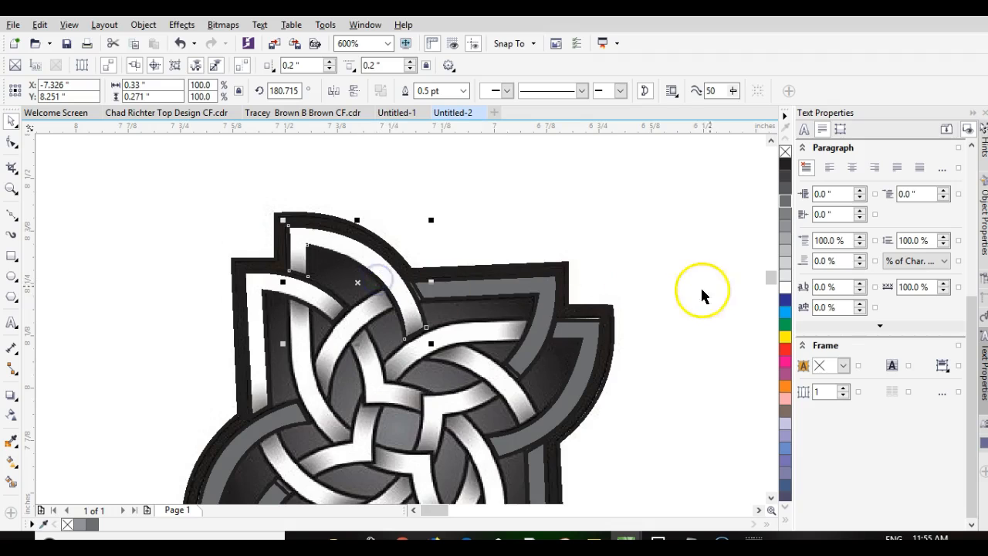
left_click(783, 205)
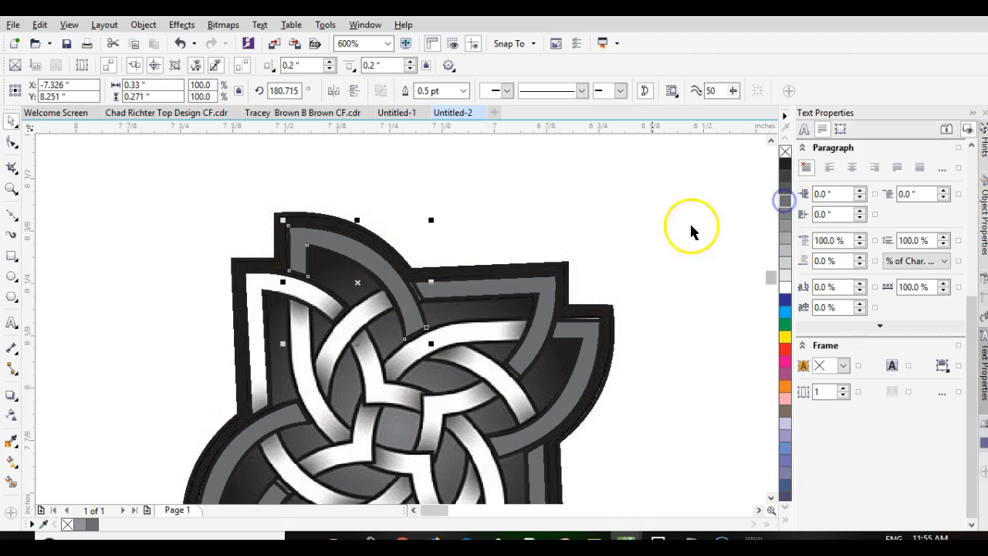
left_click(278, 299)
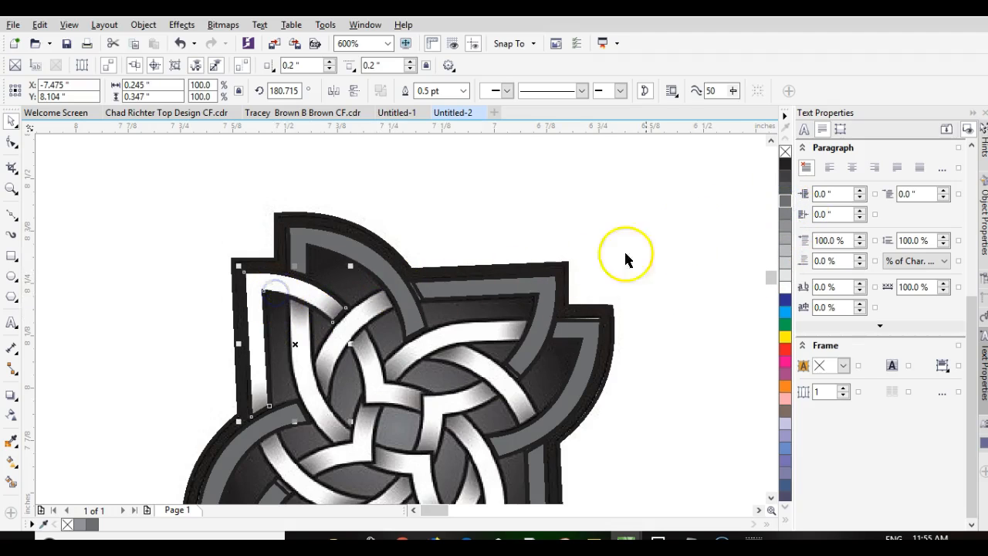
left_click(782, 204)
- Compare the enlarged knot outlines with the original bitmap and examine the gap beside the small circle at the upper-left band
scroll(400, 319, "down", 2)
scroll(397, 324, "up", 2)
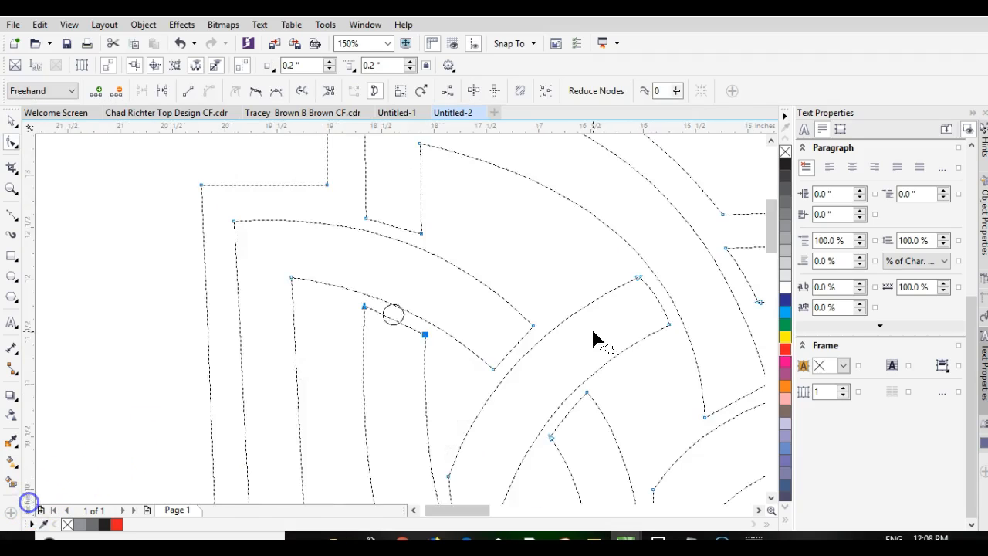
scroll(399, 320, "down", 6)
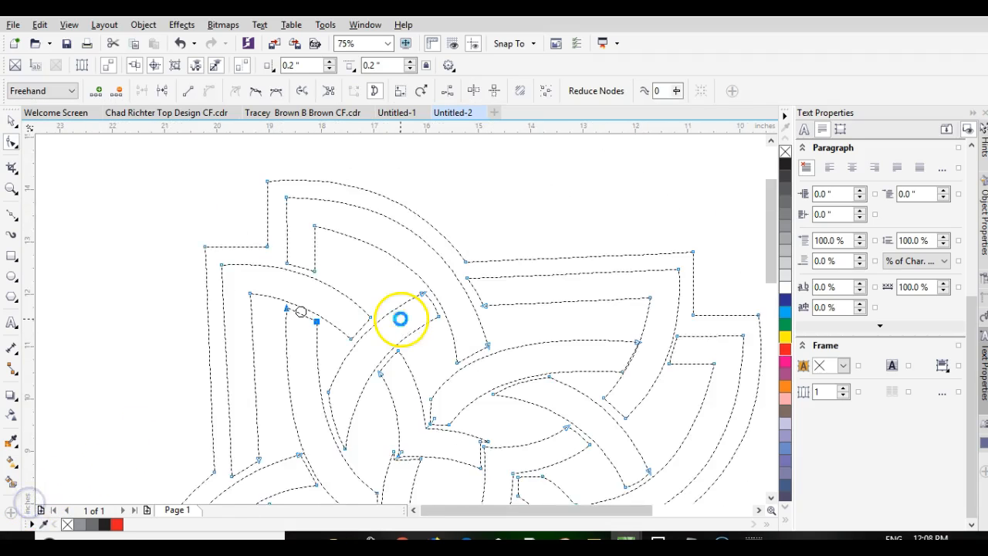
scroll(521, 369, "up", 8)
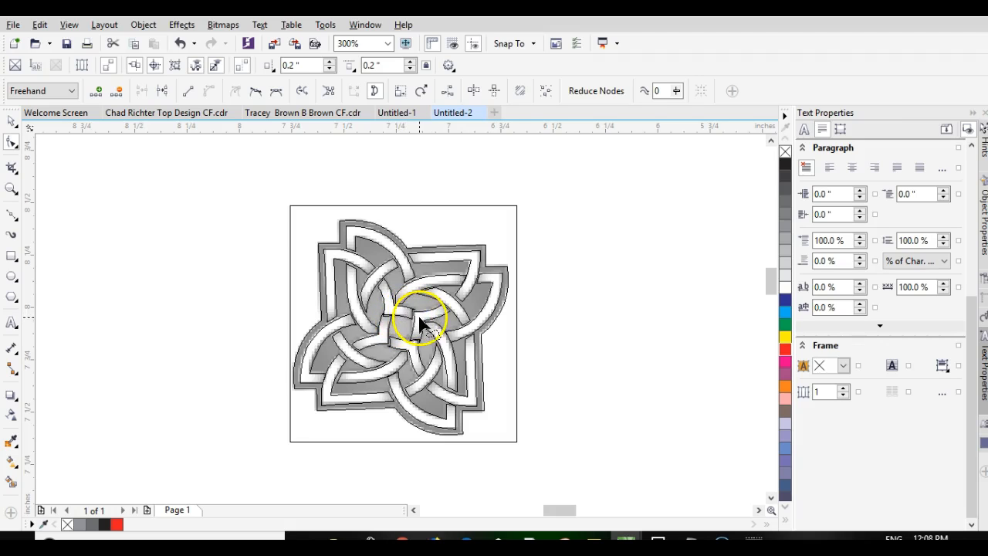
scroll(425, 325, "up", 2)
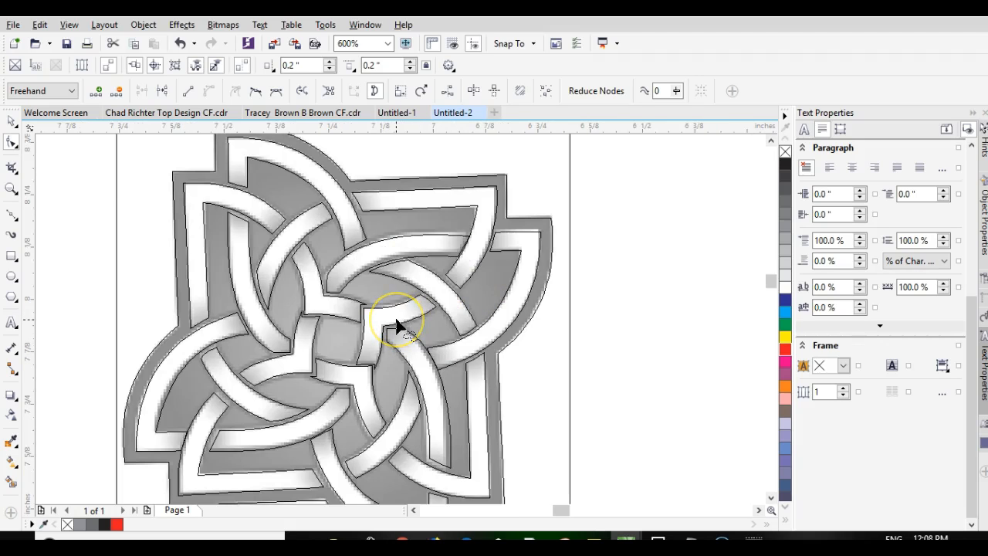
scroll(395, 322, "down", 6)
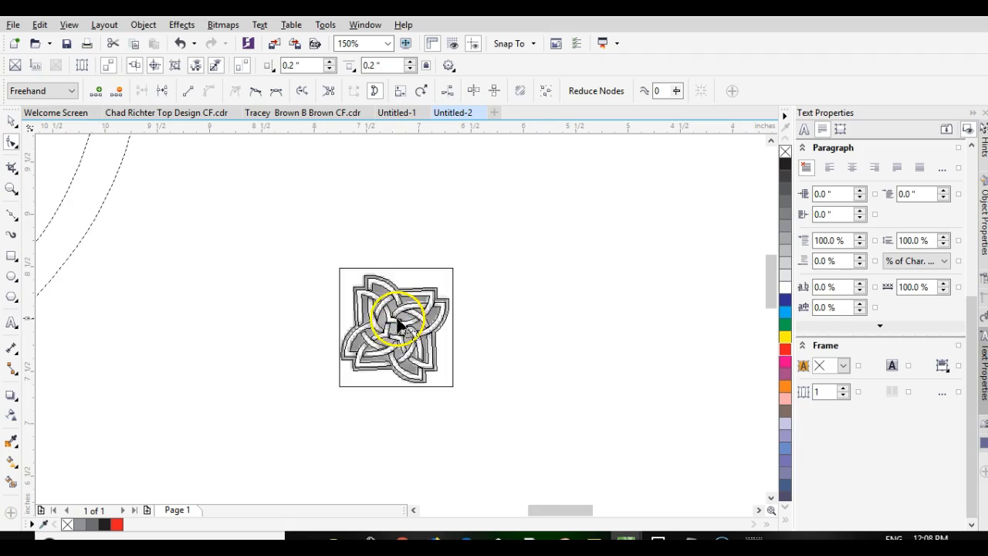
scroll(401, 324, "down", 1)
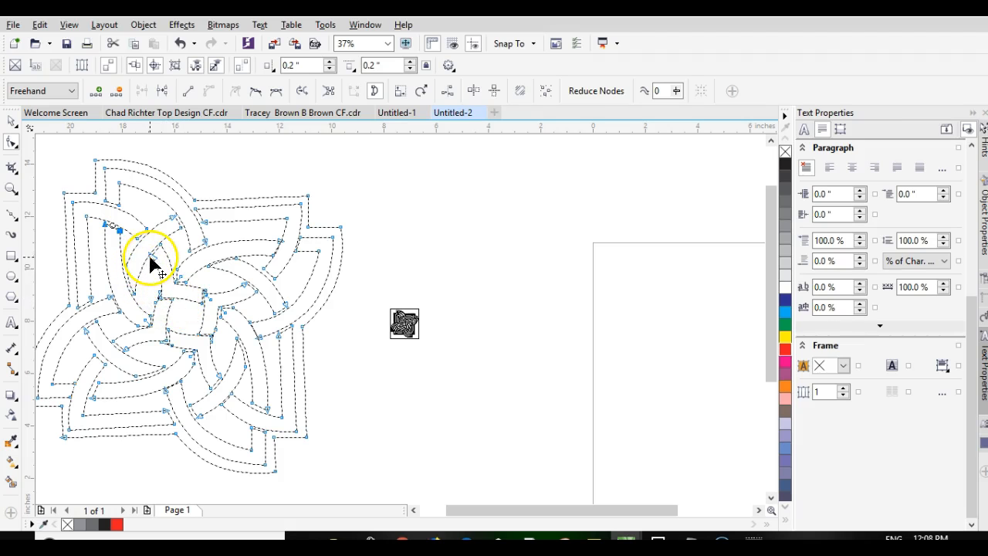
scroll(152, 259, "down", 1)
scroll(406, 333, "up", 1)
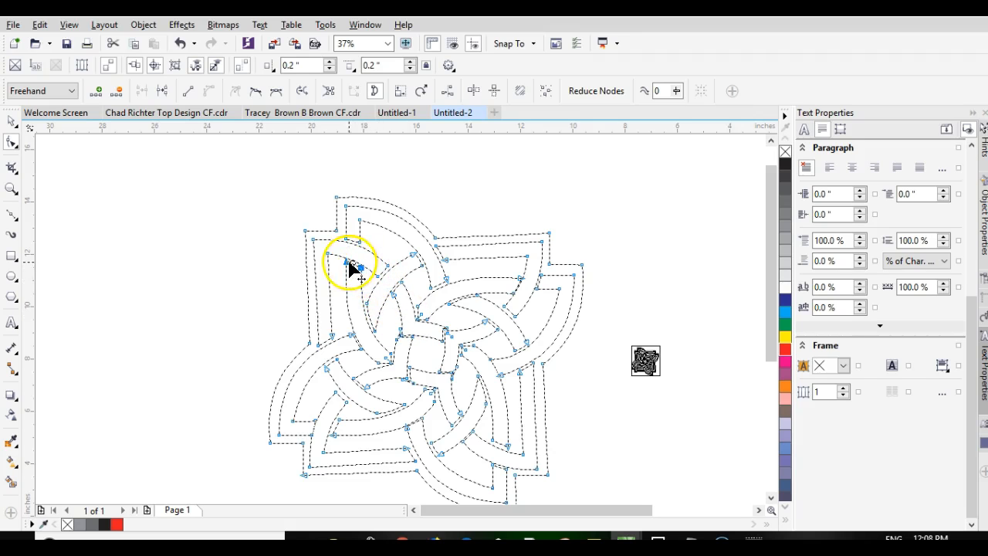
scroll(356, 267, "up", 2)
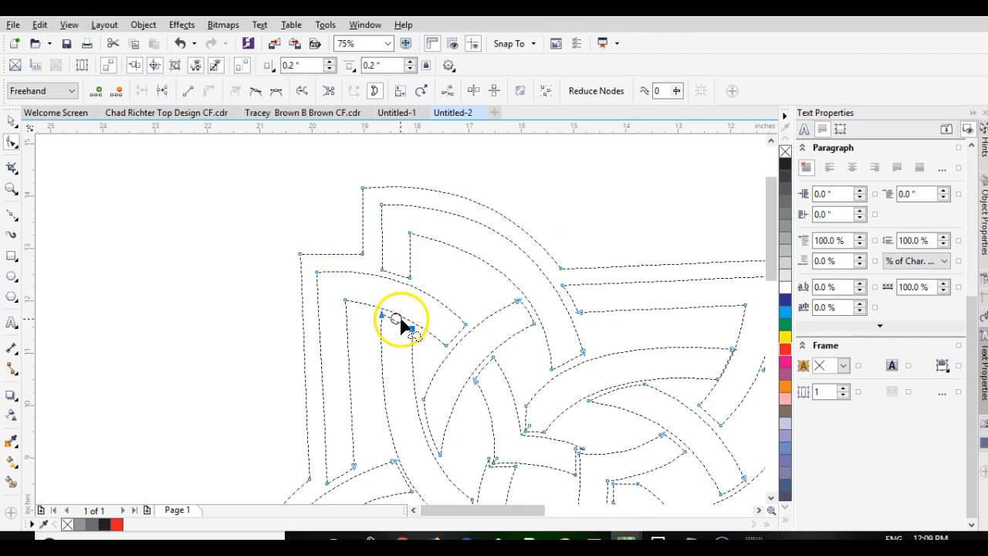
scroll(399, 323, "up", 1)
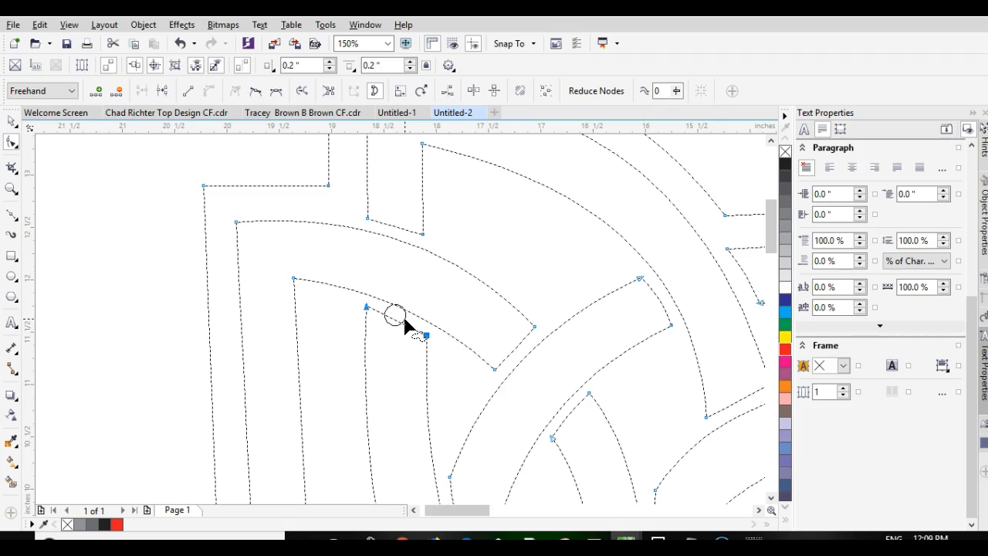
- Select the 0.2-inch circle in the gap and move it slightly down so it sits just inside the curved band's inner edge
left_click(405, 319)
left_click(10, 121)
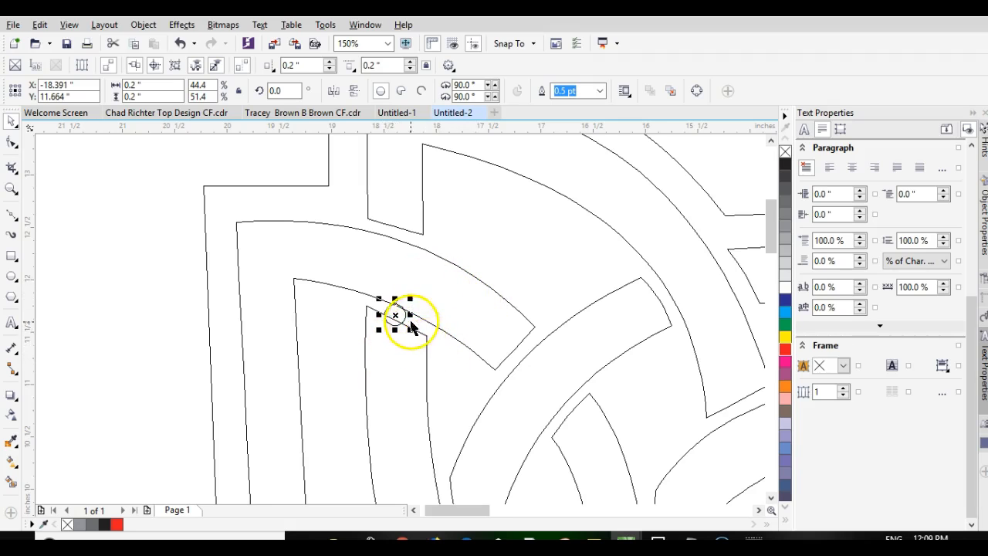
scroll(408, 320, "up", 3)
left_click_drag(377, 324, 376, 330)
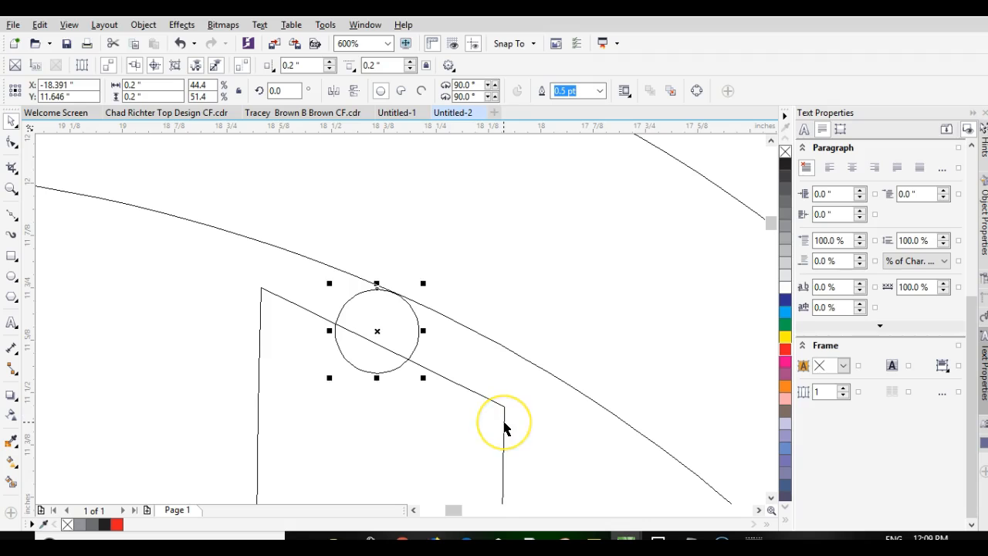
- Move the two end nodes of the inner band up onto the inner edge of the upper-left curved band
key("F10")
mouse_move(262, 266)
left_mouse_down()
mouse_move(238, 281)
mouse_move(280, 346)
mouse_move(432, 410)
mouse_move(512, 402)
left_mouse_up()
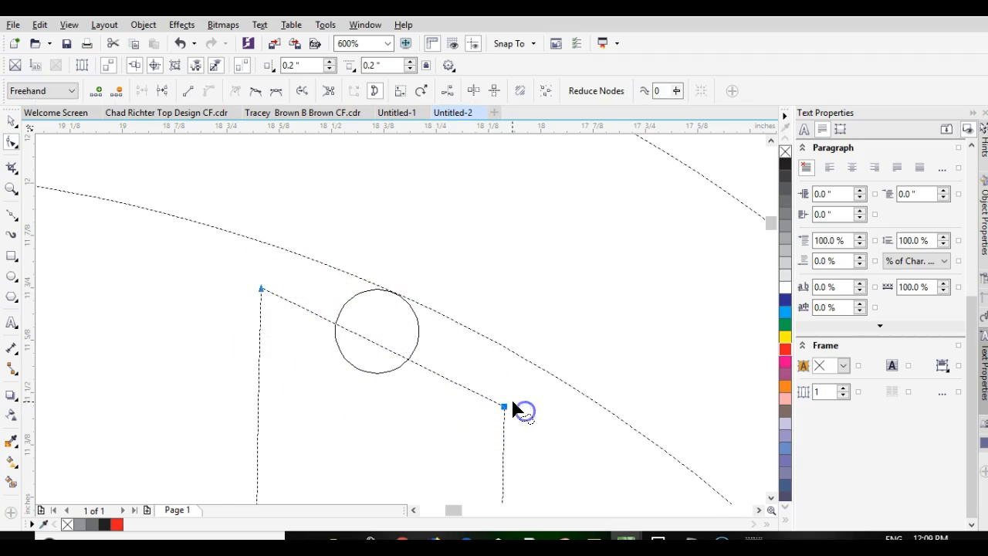
left_click_drag(260, 289, 262, 245)
left_click(503, 365)
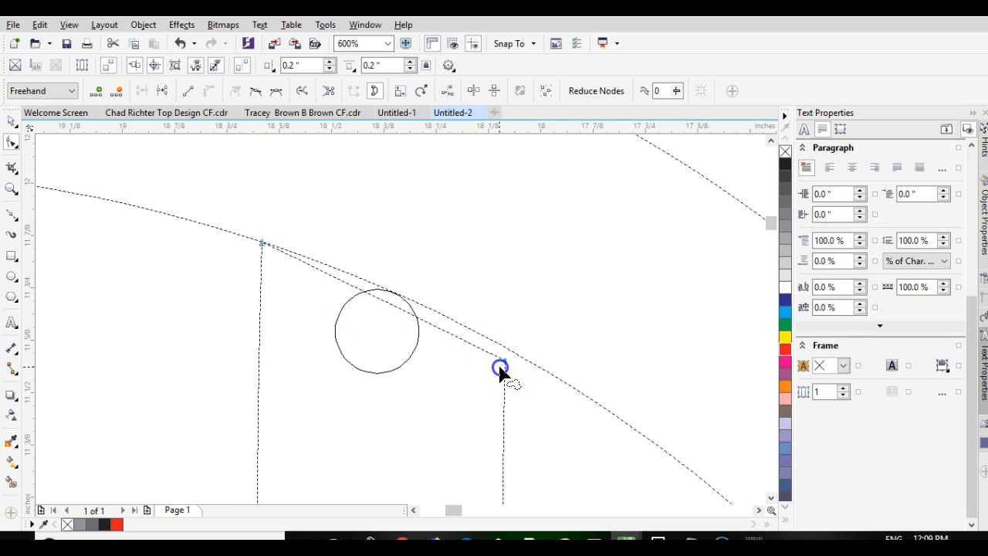
left_click_drag(505, 360, 506, 348)
- Bend the inner band's end edge so it follows the inner edge of the upper-left curved band
scroll(384, 300, "up", 1)
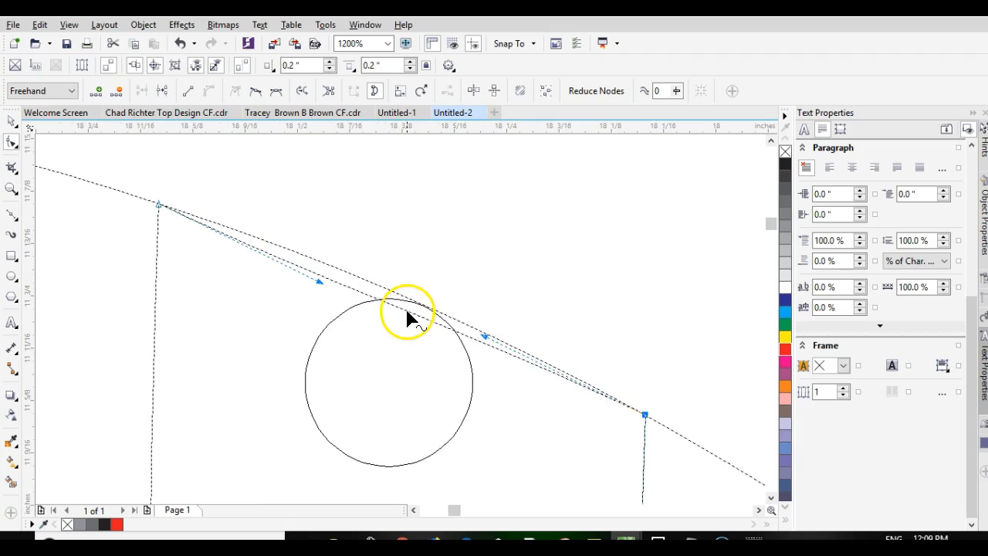
left_click_drag(407, 312, 393, 296)
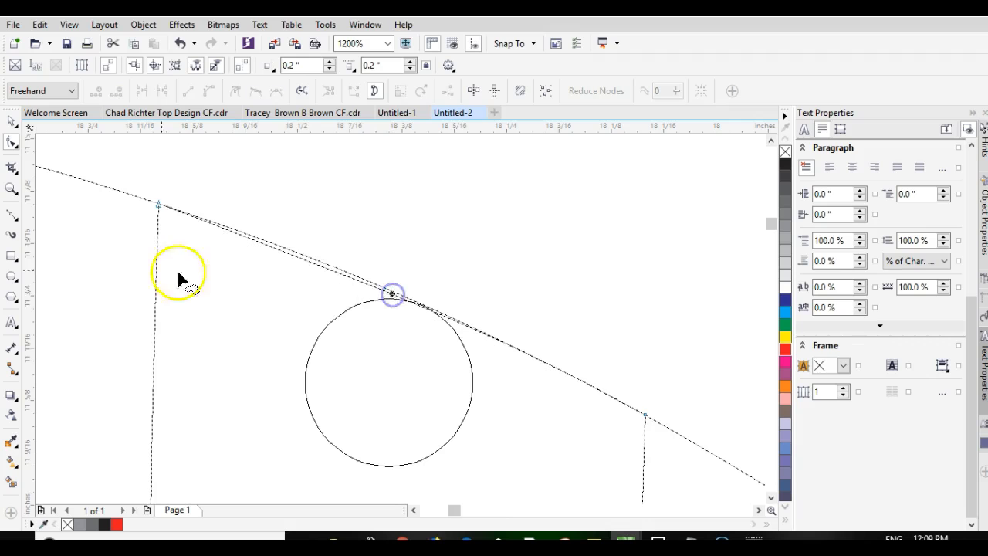
left_click(157, 205)
left_click_drag(274, 251, 298, 258)
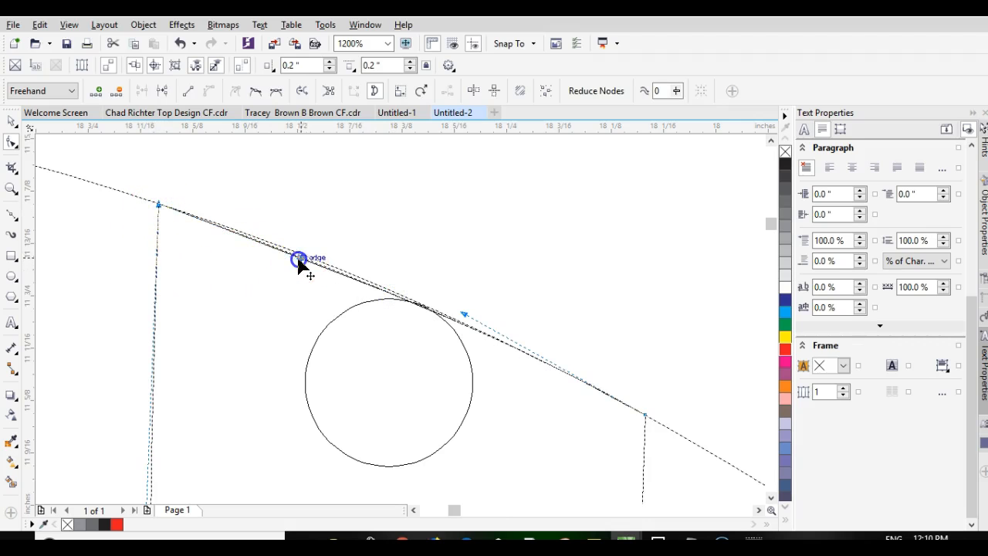
left_click_drag(295, 251, 296, 252)
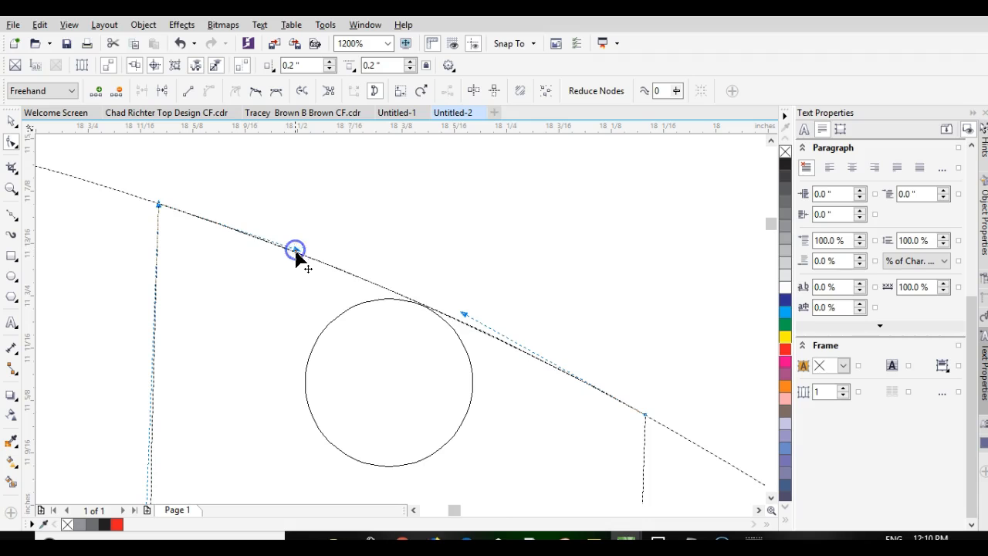
- Move the inner band's two end nodes straight down to leave a gap one circle wide below the curved band
scroll(402, 324, "down", 5)
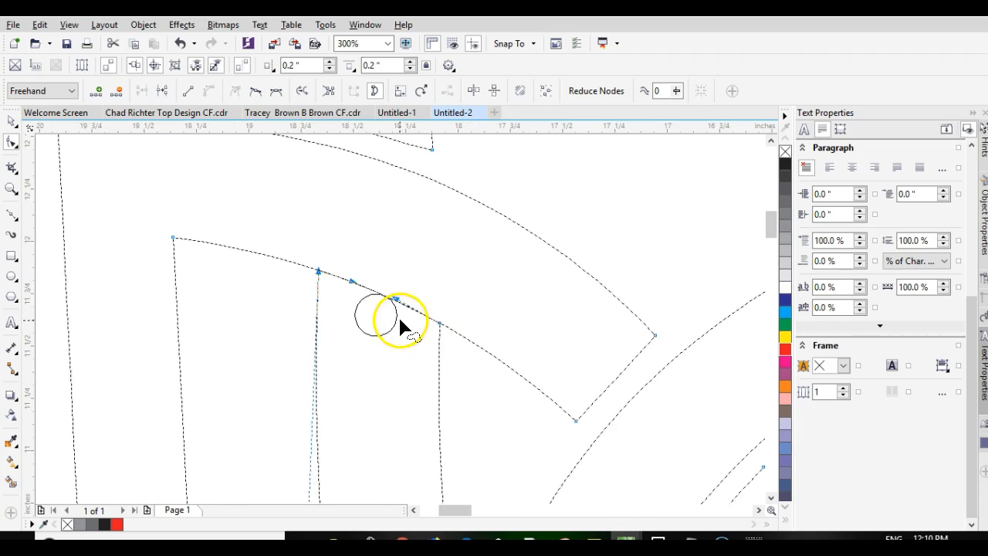
mouse_move(326, 227)
left_mouse_down()
mouse_move(320, 275)
mouse_move(433, 321)
mouse_move(486, 317)
mouse_move(476, 274)
left_mouse_up()
left_click_drag(459, 310, 459, 353)
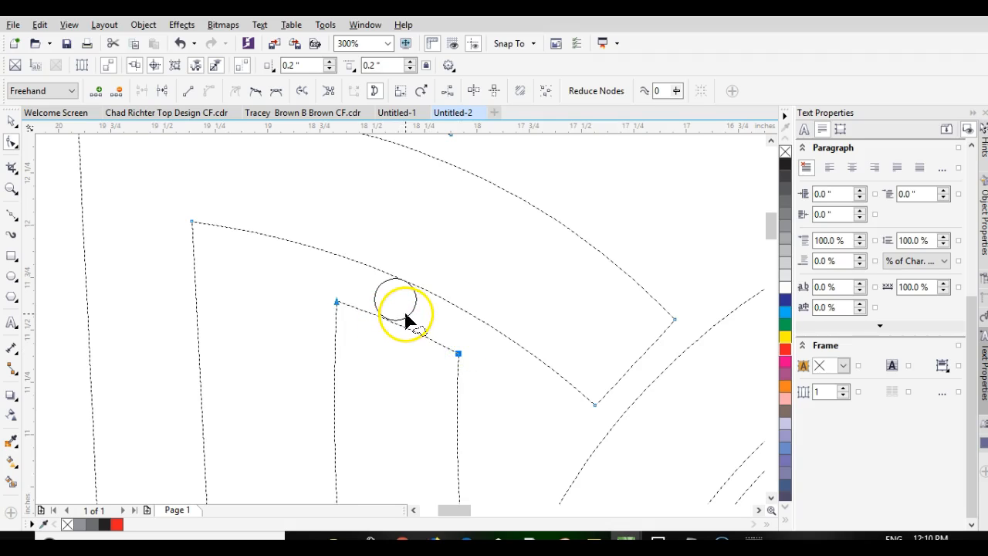
- Convert the 0.2-inch circle to curves and move it to the gap at the end of the upper-left curved band
left_click(407, 316)
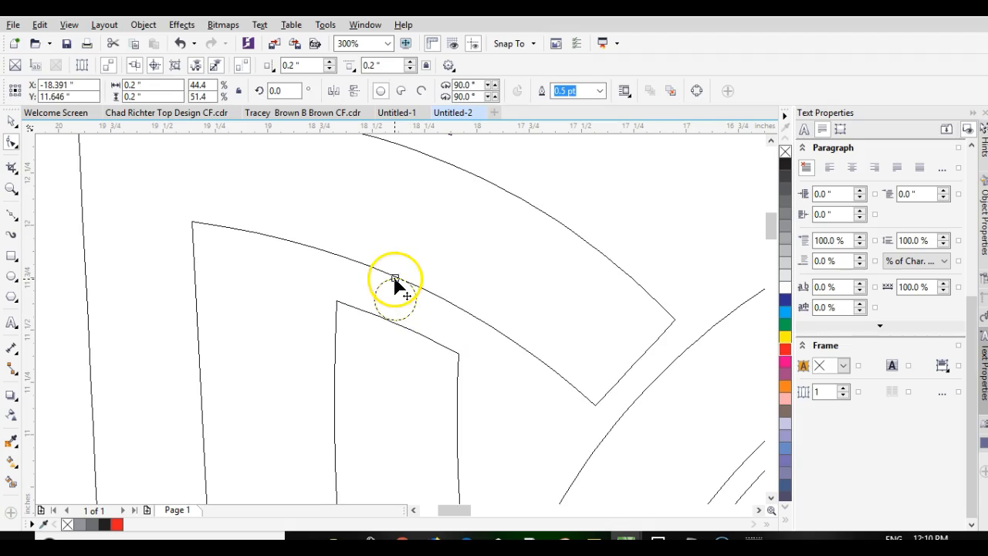
right_click(395, 281)
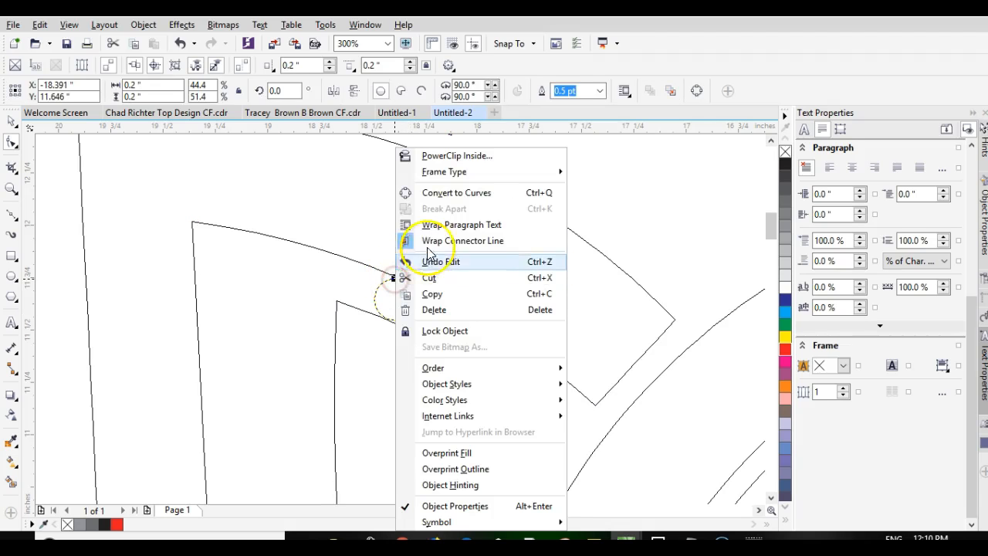
left_click(440, 197)
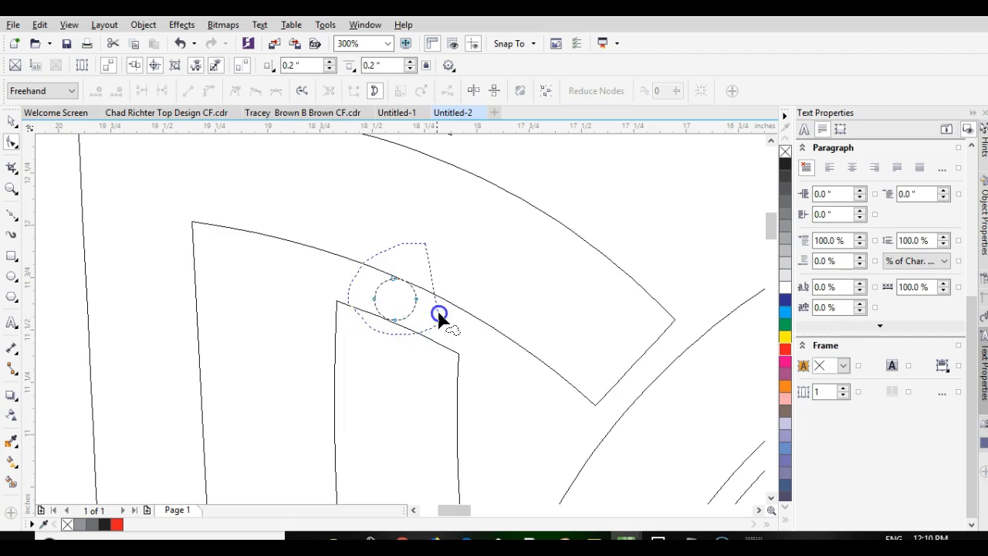
left_click(394, 319)
left_click_drag(393, 319, 501, 396)
scroll(502, 396, "down", 2)
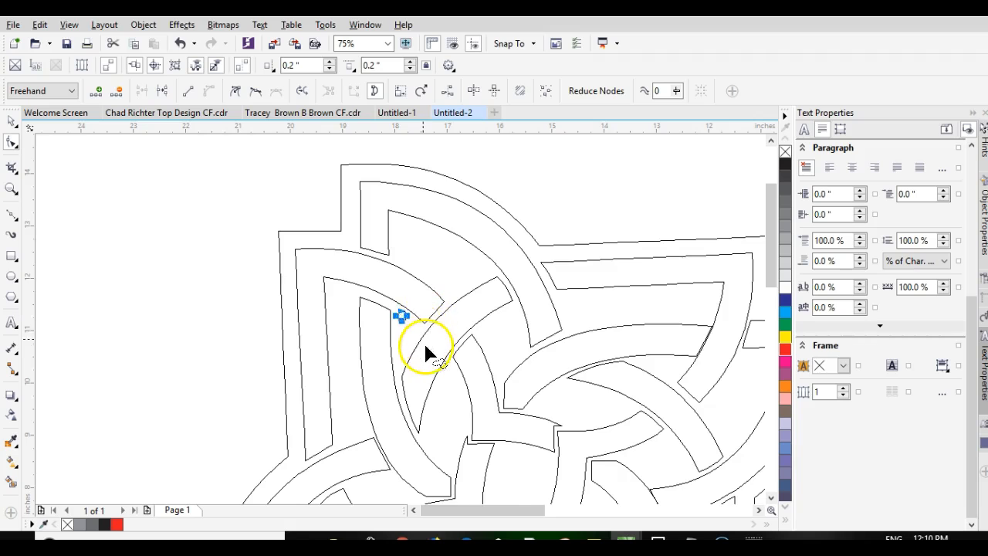
scroll(402, 318, "down", 1)
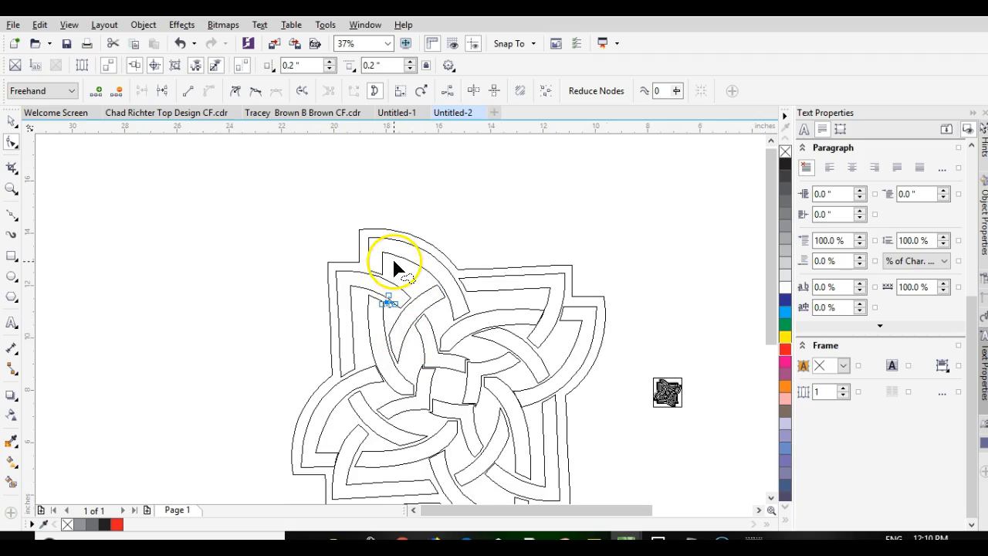
left_click(12, 121)
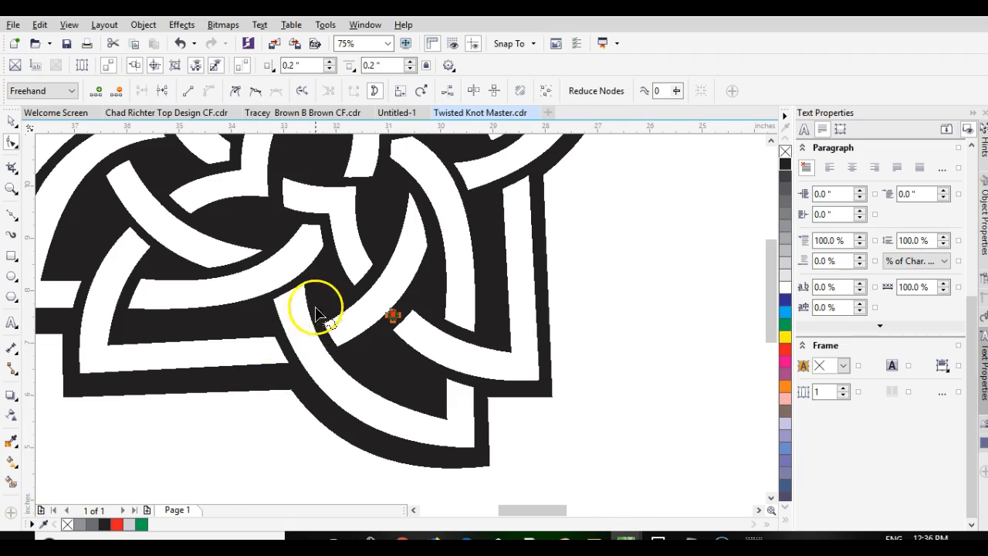
- In Twisted Knot Master.cdr, move the red circle against the diagonal band's outer edge, beside the end of the lower-right corner band
scroll(317, 276, "down", 2)
scroll(397, 297, "down", 2)
scroll(401, 324, "up", 1)
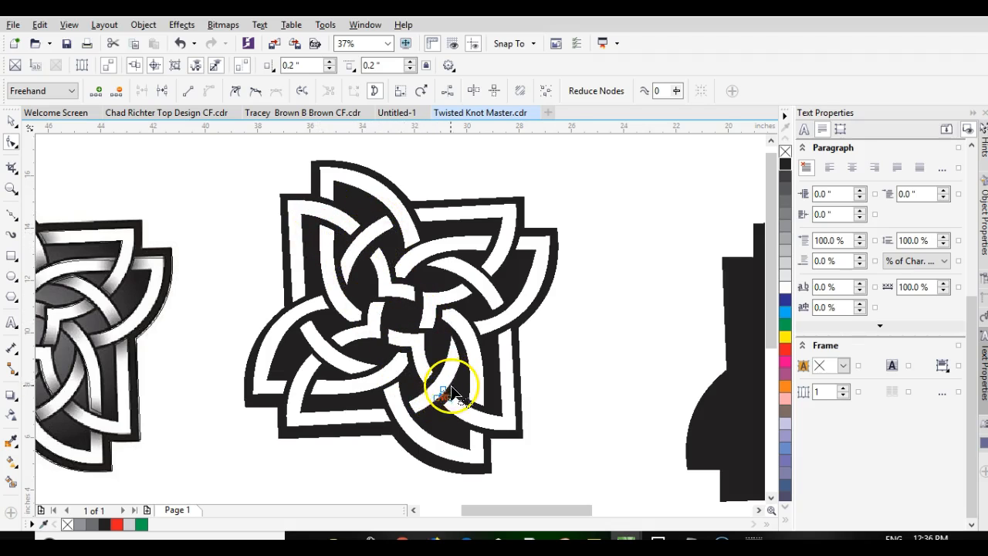
scroll(440, 386, "up", 1)
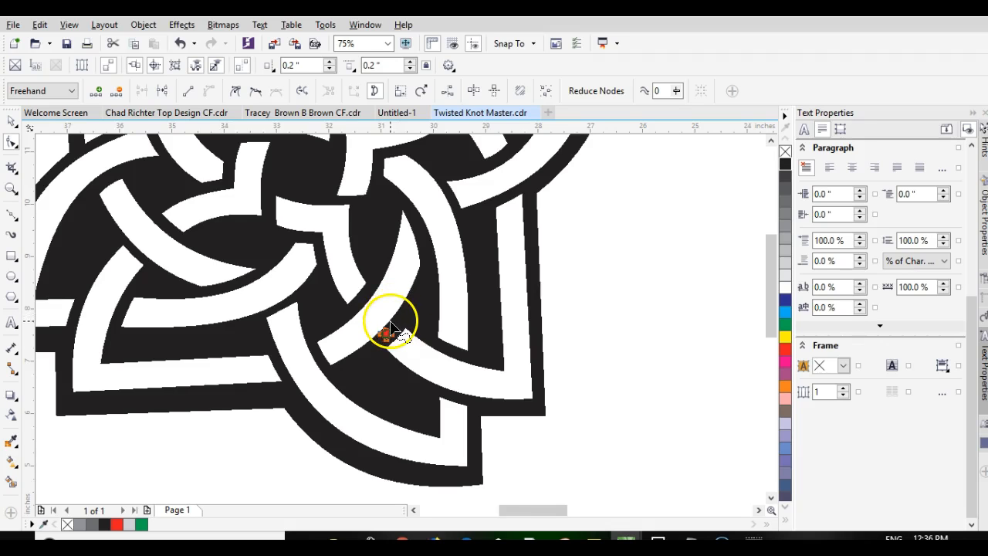
scroll(392, 328, "up", 1)
scroll(395, 328, "up", 1)
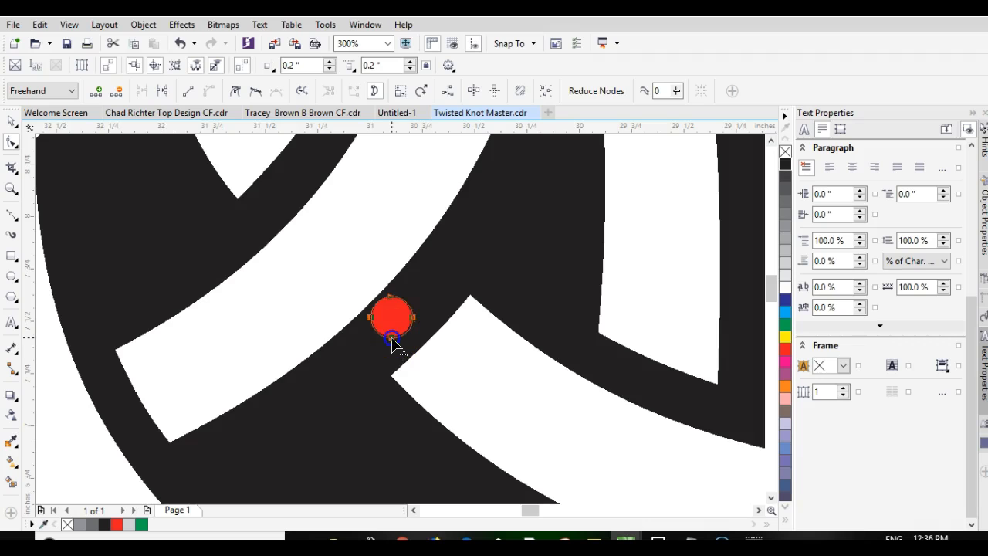
left_click_drag(389, 337, 389, 345)
- Select the two end nodes of the lower-right corner band and move them up to meet the red circle
left_click(397, 353)
mouse_move(446, 395)
left_mouse_down()
mouse_move(461, 330)
mouse_move(472, 284)
left_mouse_up()
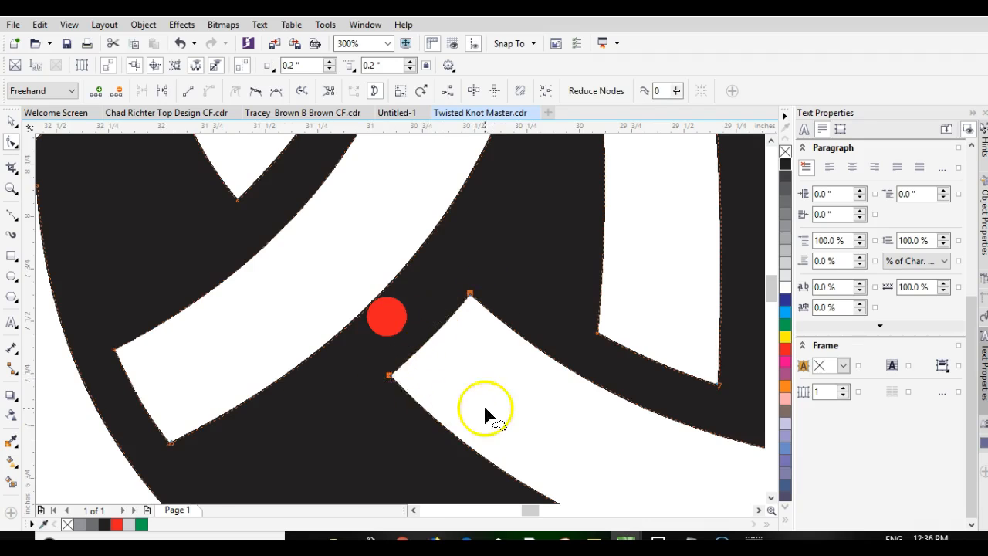
scroll(402, 320, "down", 1)
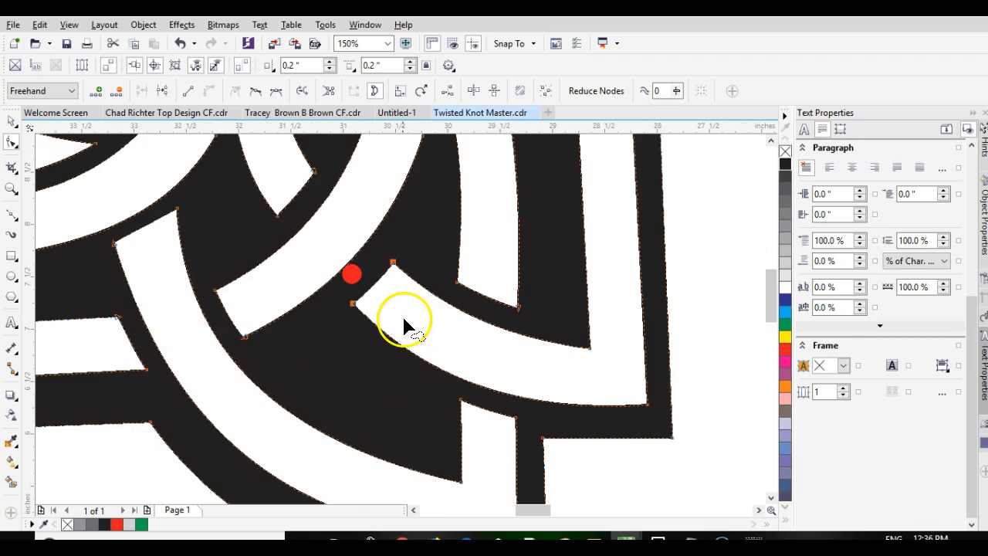
left_click(350, 305)
left_click_drag(348, 303, 342, 303)
- Move the red circle into the gap at the short band's lower end and shift that band's end nodes toward it
left_click(355, 272)
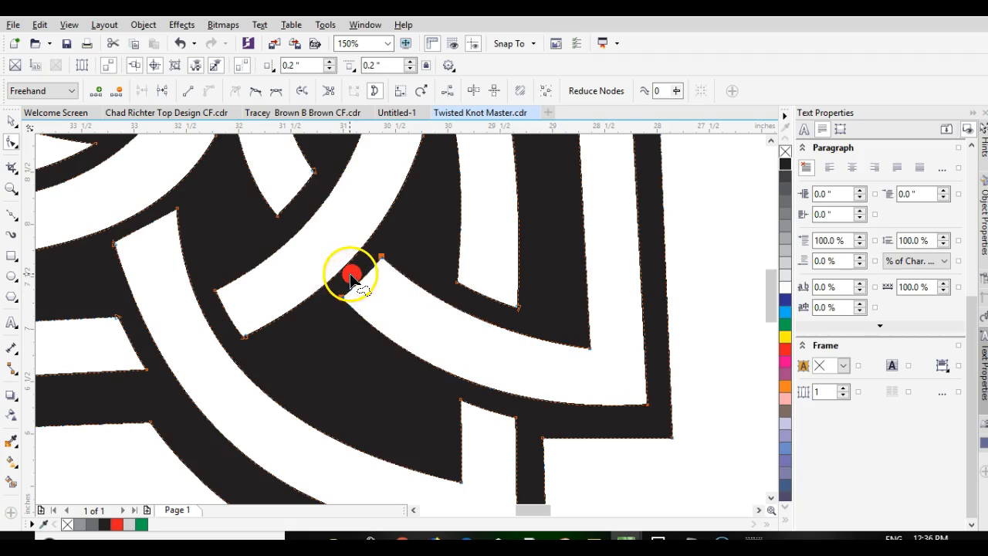
left_click(368, 279)
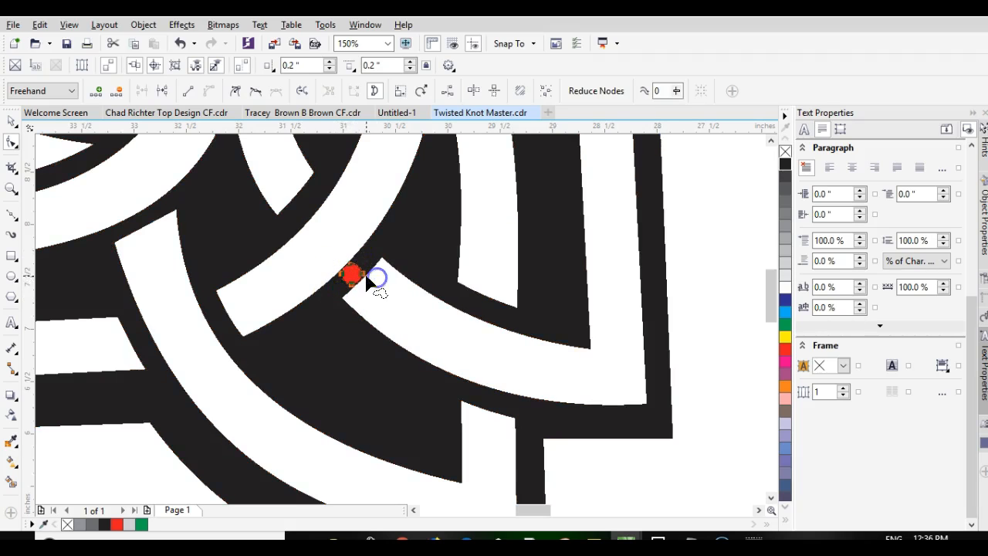
left_click_drag(365, 275, 318, 213)
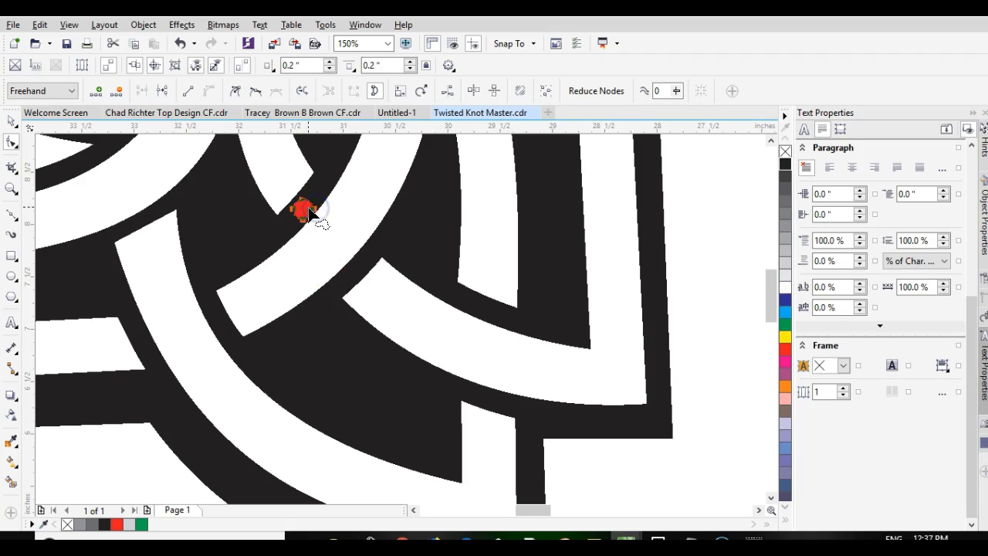
scroll(316, 216, "up", 2)
mouse_move(429, 266)
left_mouse_down()
mouse_move(415, 232)
mouse_move(355, 242)
mouse_move(289, 360)
mouse_move(311, 383)
mouse_move(335, 368)
mouse_move(344, 345)
left_mouse_up()
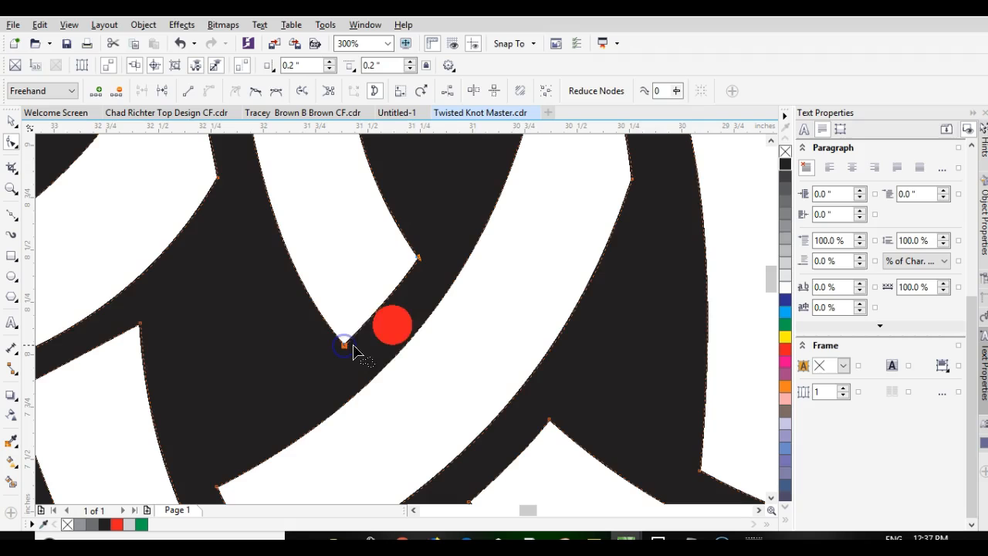
- Move the red circle into the gap above the bottom curved band's end, against the adjoining band's edge, and select the knot shape for node editing
left_click(393, 331)
left_click(409, 290)
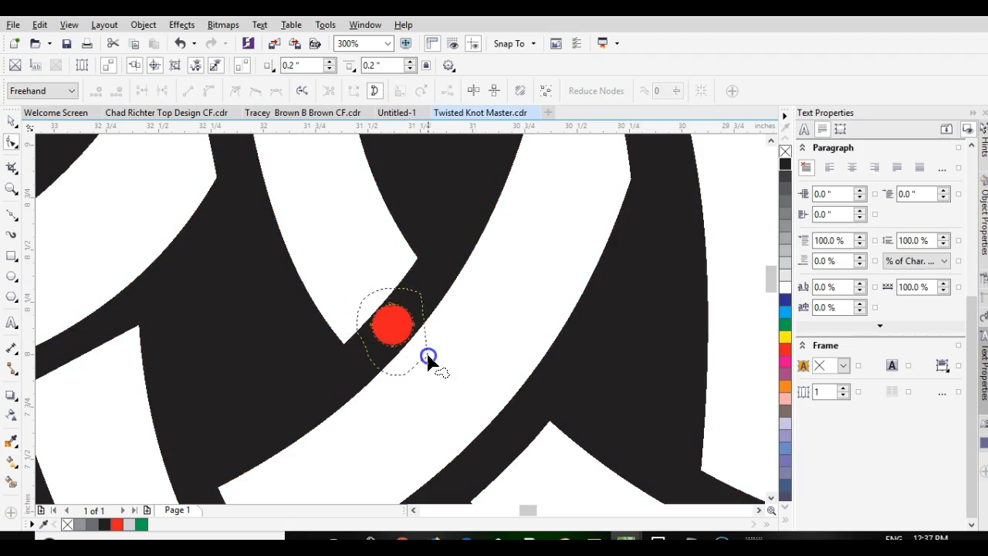
scroll(409, 330, "down", 4)
left_click(325, 329)
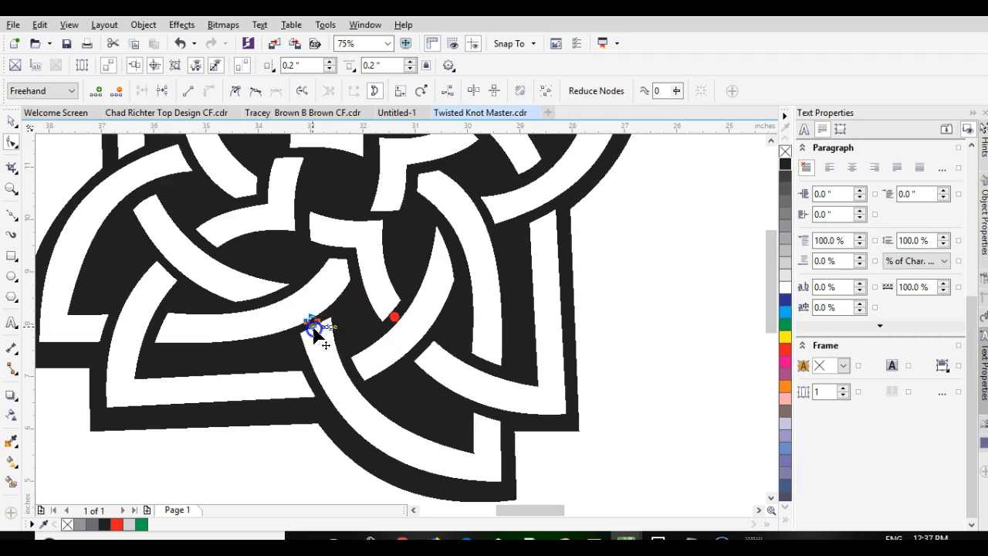
scroll(398, 322, "up", 4)
left_click_drag(400, 281, 399, 287)
left_click(361, 326)
left_click(329, 353)
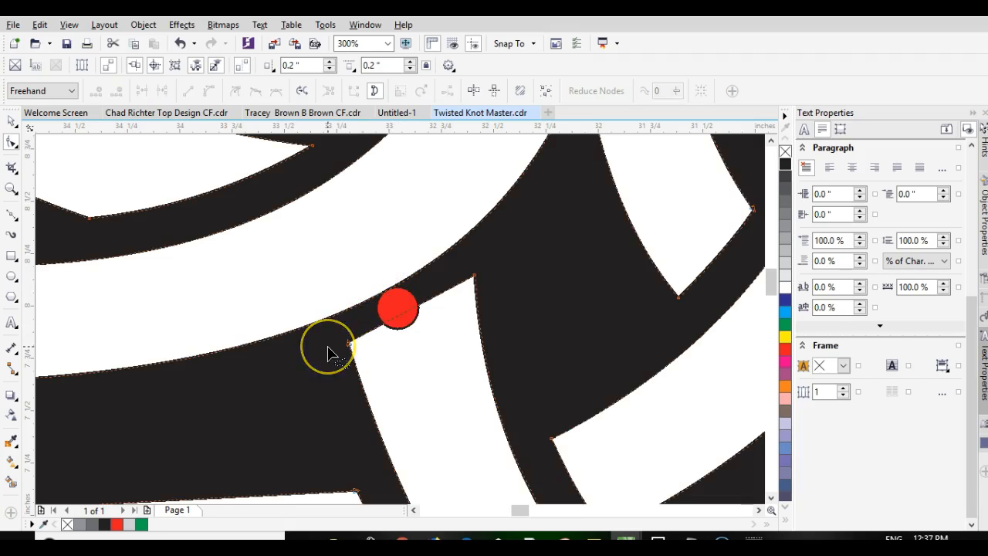